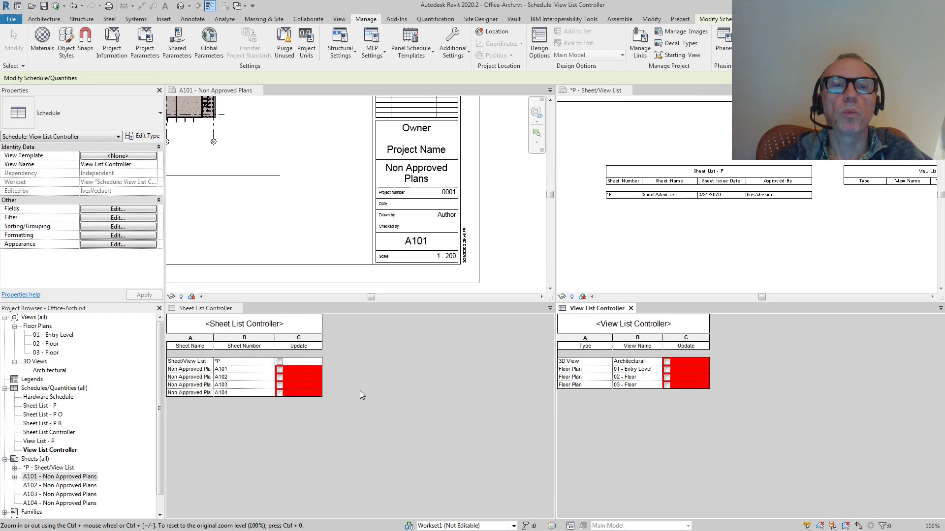
Click into the Sheet List Controller schedule so it becomes the active view
left_click(373, 388)
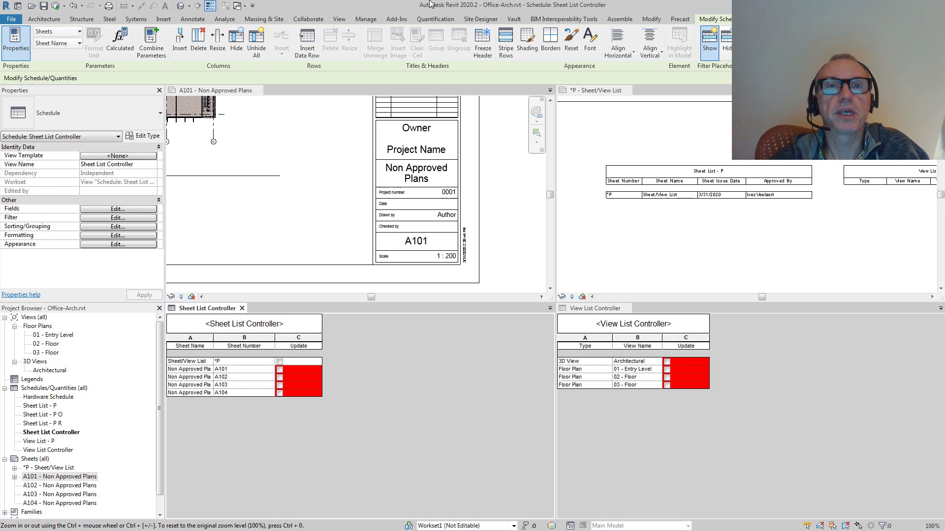
left_click(314, 19)
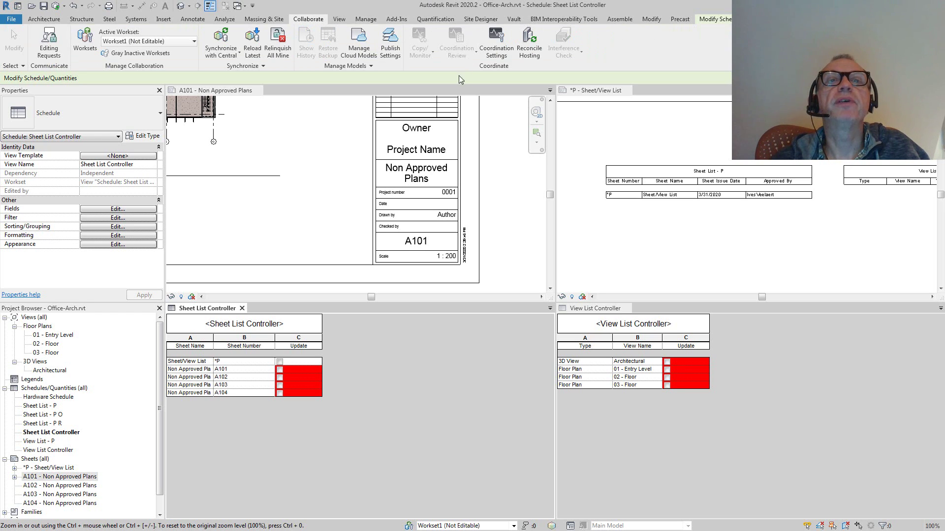
left_click(390, 42)
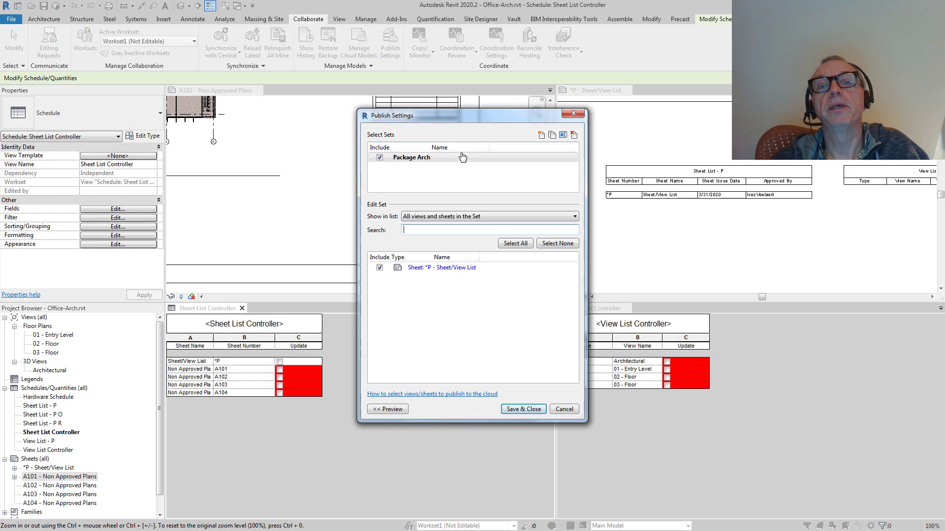
left_click_drag(475, 116, 514, 114)
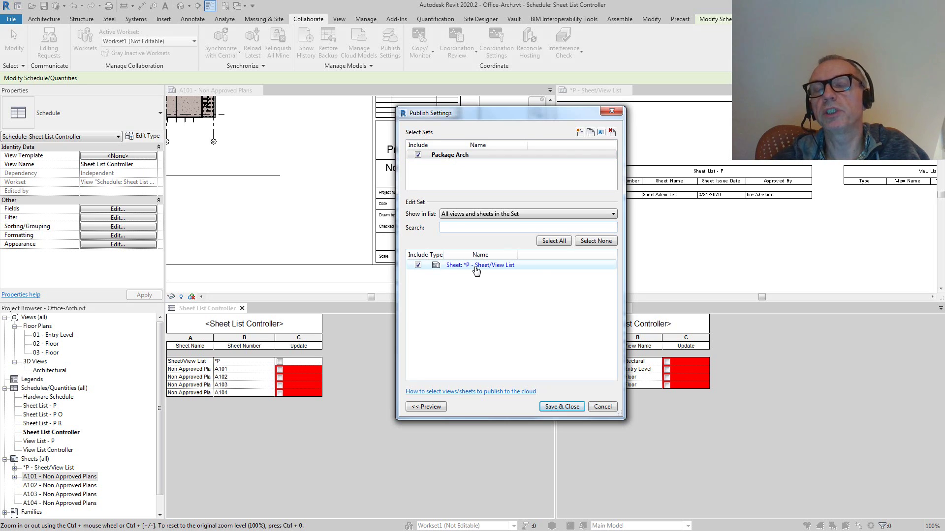
left_click(612, 113)
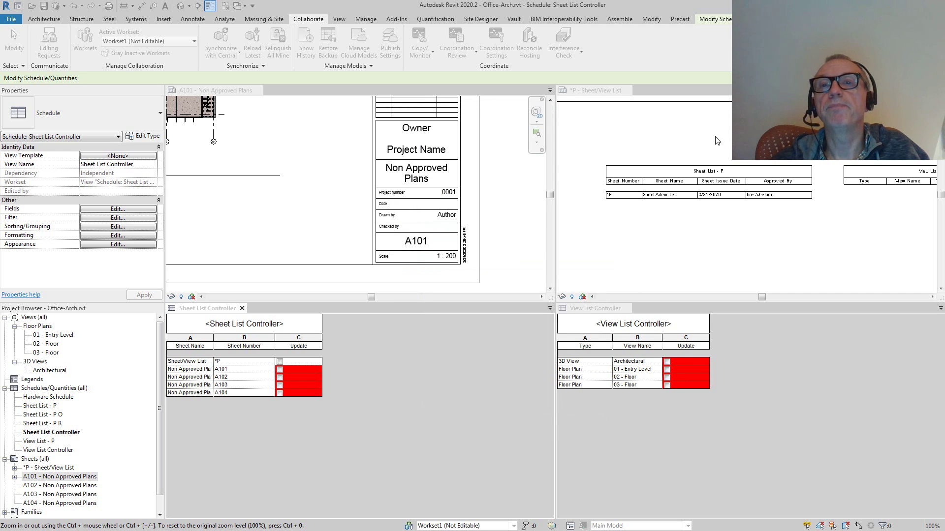
Open the *P - Sheet/View List sheet and zoom in on its Sheet List - P schedule
left_click(683, 242)
scroll(683, 242, "down", 6)
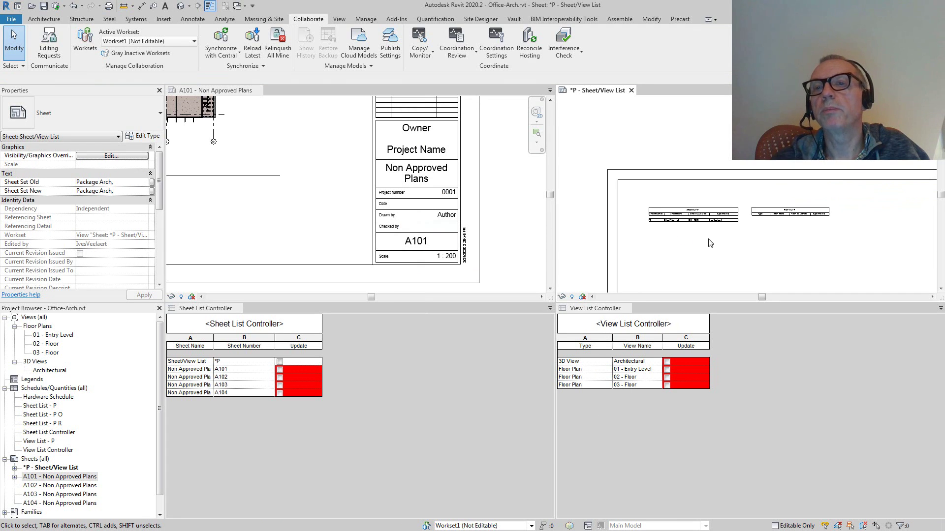
scroll(730, 248, "up", 2)
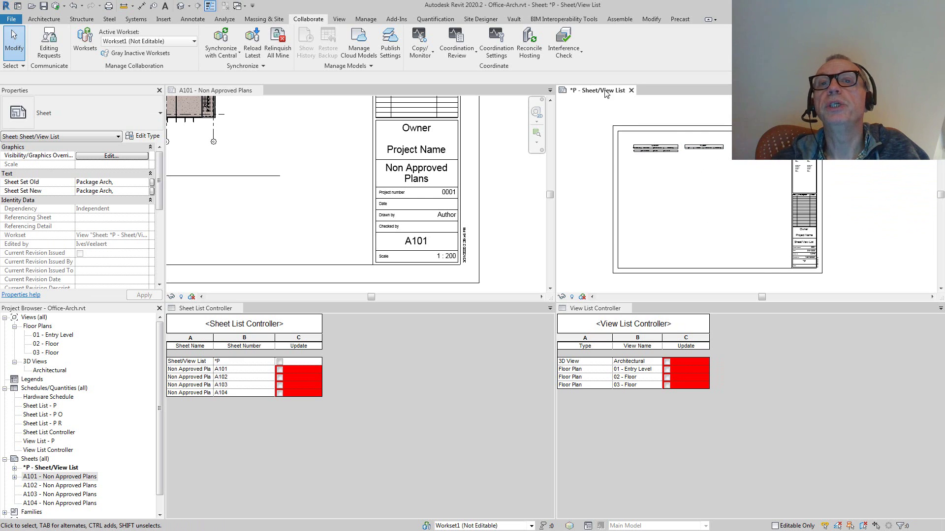
scroll(643, 141, "up", 4)
scroll(644, 147, "up", 3)
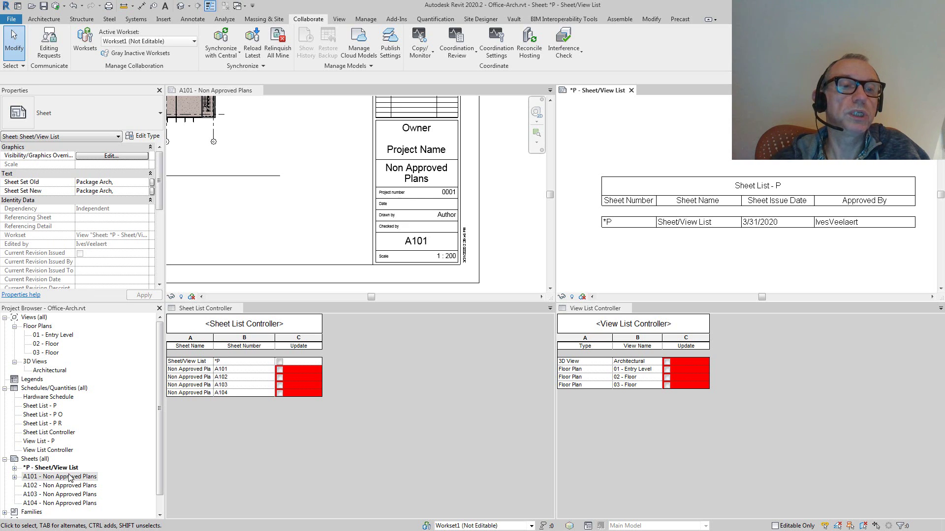
Look over sheet A101's plan and title block, then return to the *P - Sheet/View List sheet
left_click(341, 220)
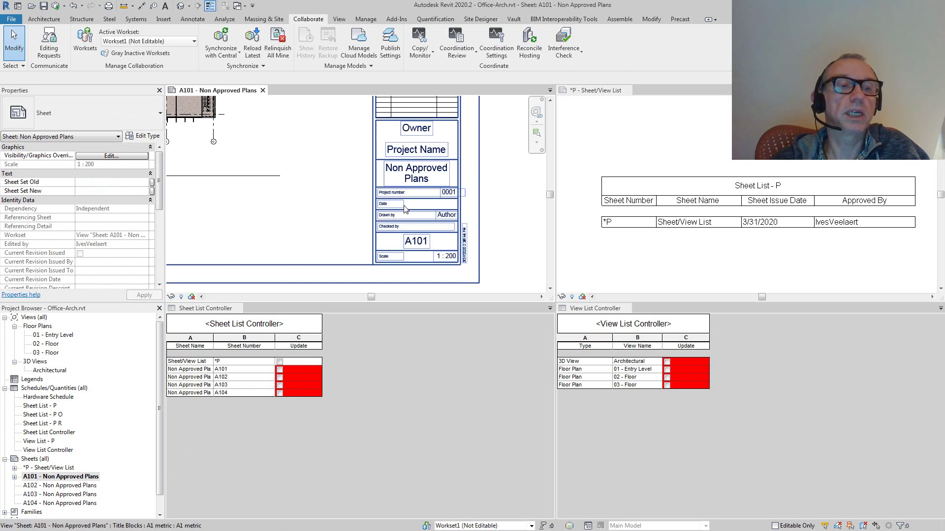
scroll(426, 194, "up", 2)
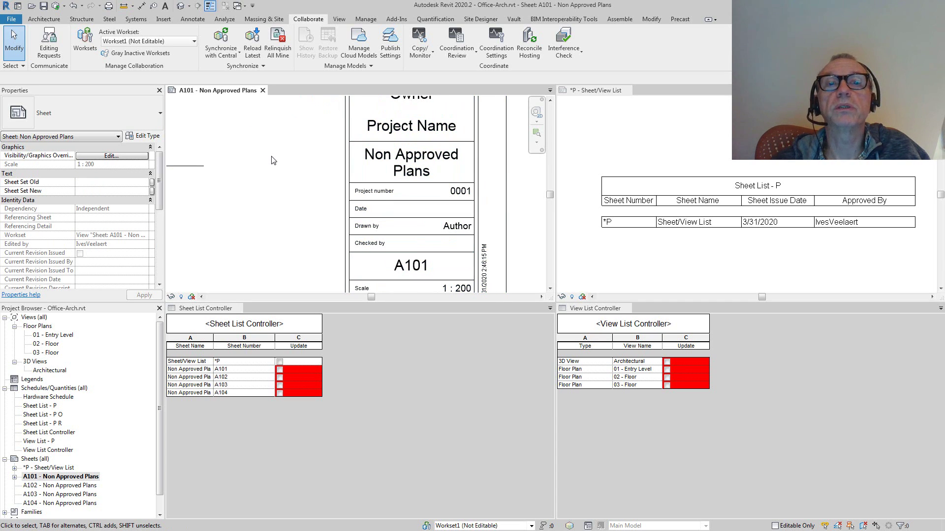
scroll(272, 157, "down", 1)
scroll(380, 240, "up", 3)
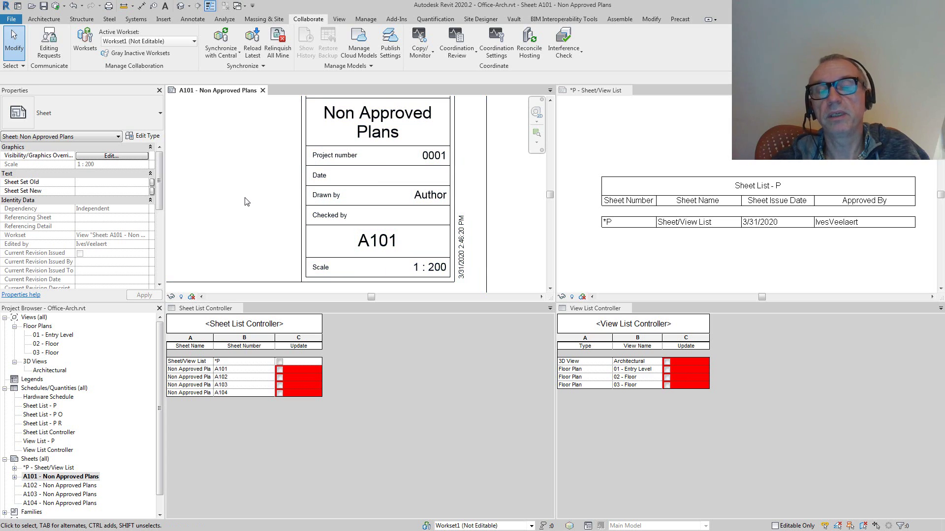
scroll(247, 201, "down", 5)
middle_click_drag(274, 181, 379, 202)
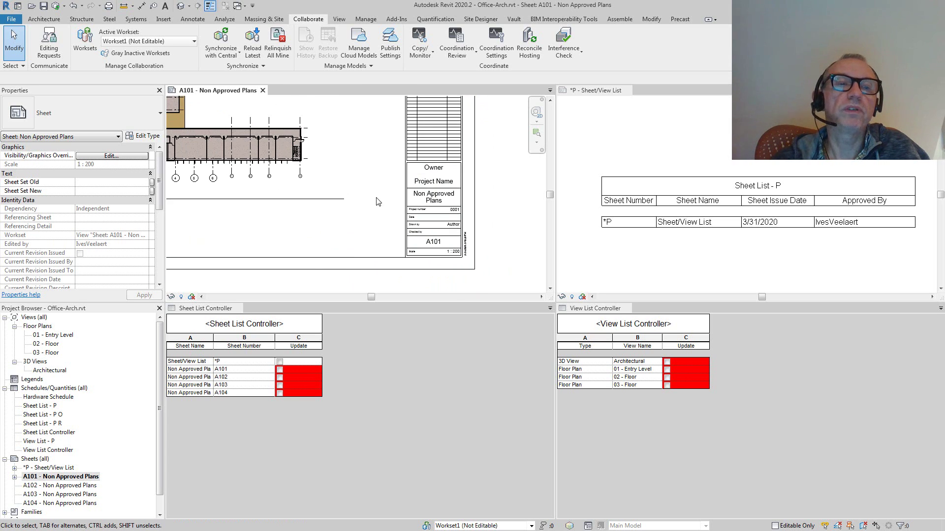
left_click(370, 20)
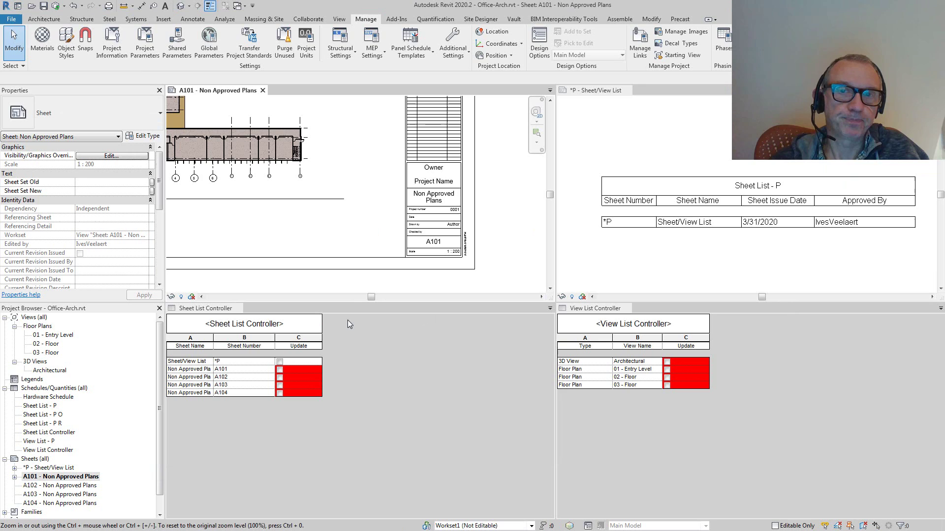
left_click(722, 130)
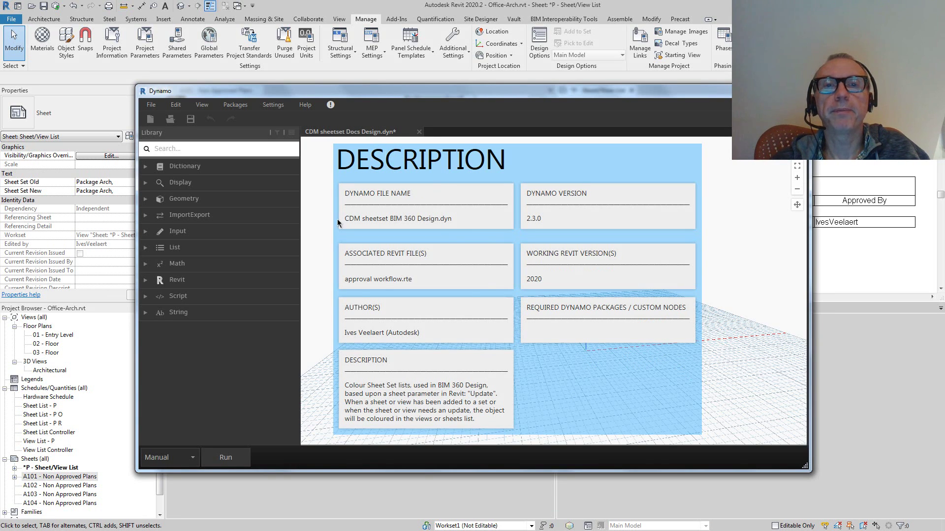
Zoom and pan the Dynamo canvas to the System Input and Set CDM Sheetset nodes
scroll(430, 279, "down", 10)
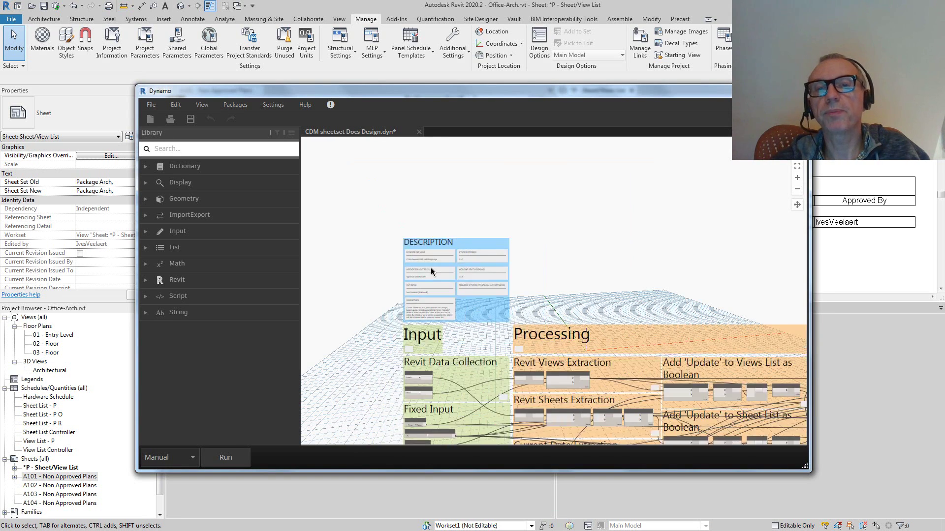
scroll(492, 193, "down", 3)
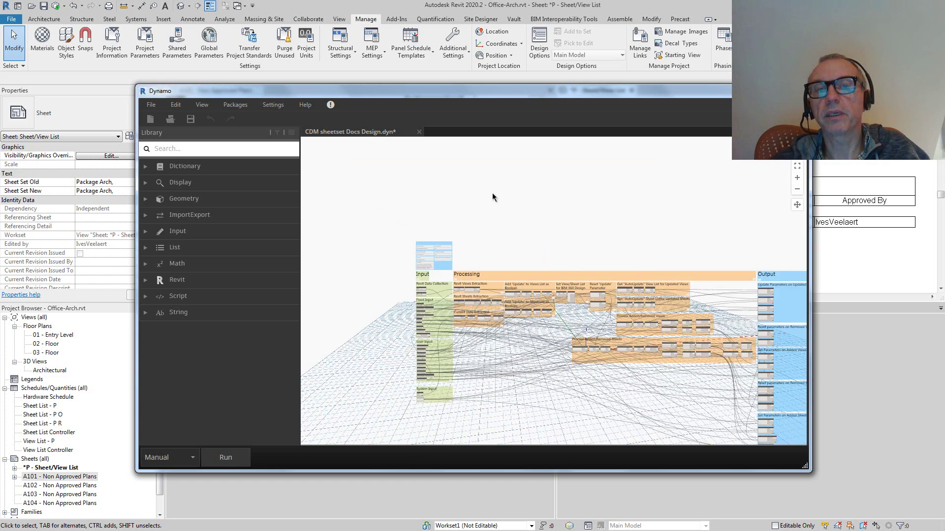
scroll(417, 241, "up", 3)
scroll(417, 241, "up", 2)
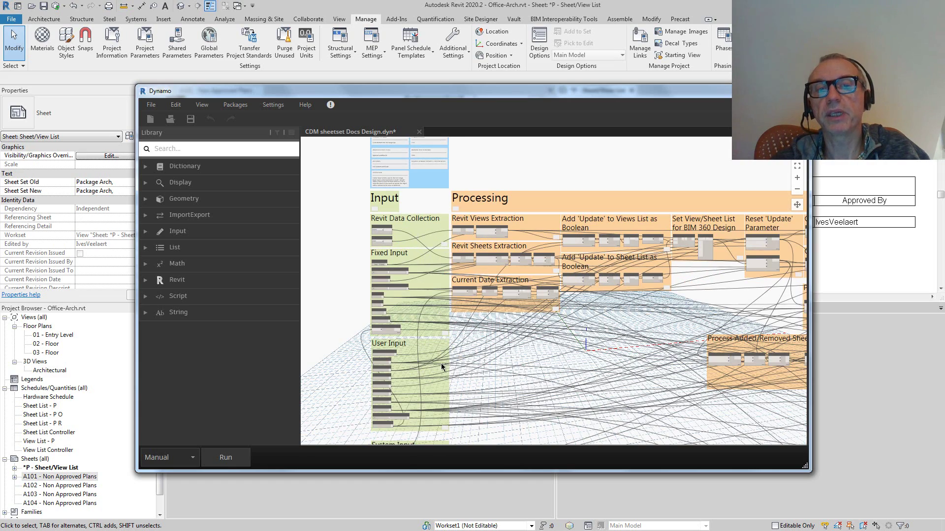
middle_click_drag(515, 376, 519, 326)
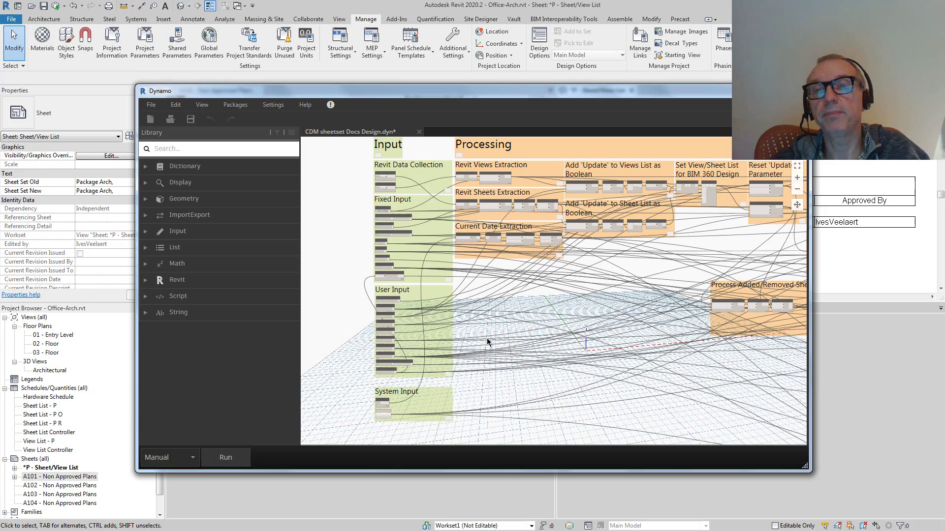
scroll(508, 356, "up", 2)
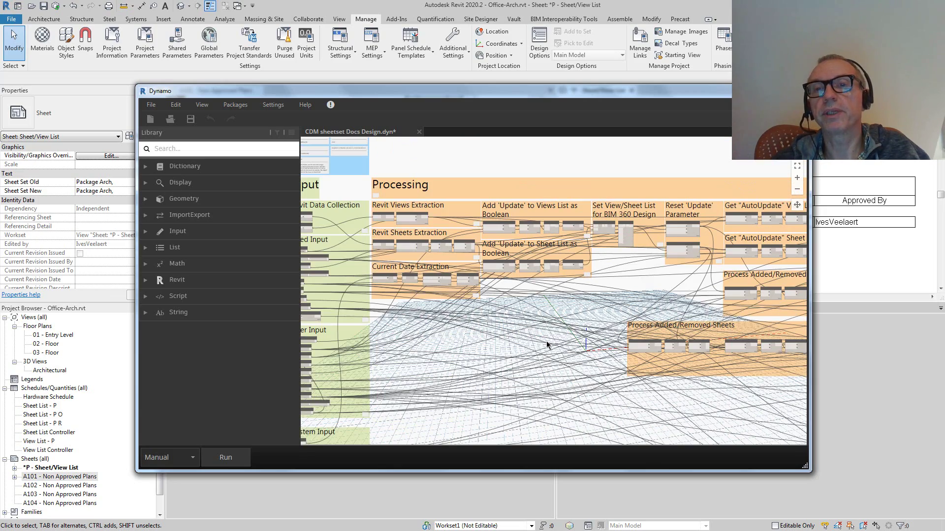
scroll(586, 280, "up", 5)
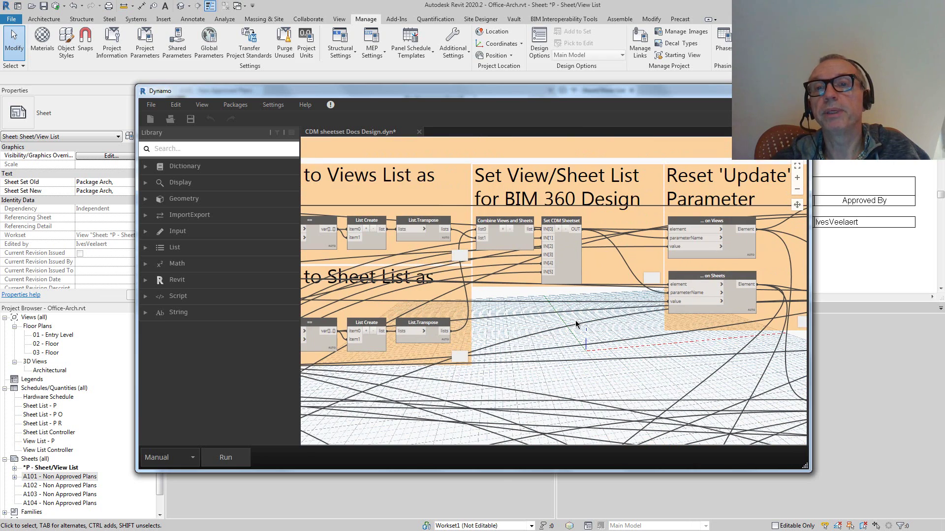
scroll(575, 319, "up", 1)
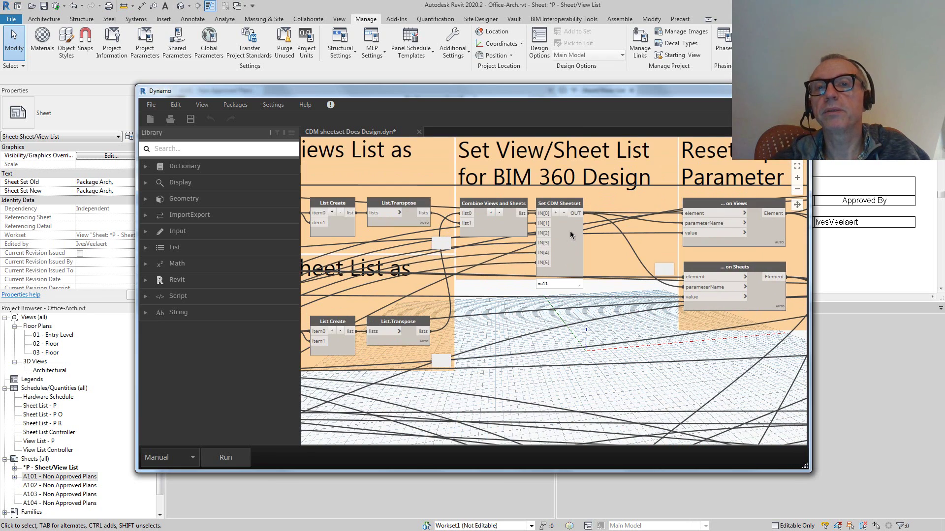
scroll(569, 231, "up", 3)
scroll(570, 231, "up", 2)
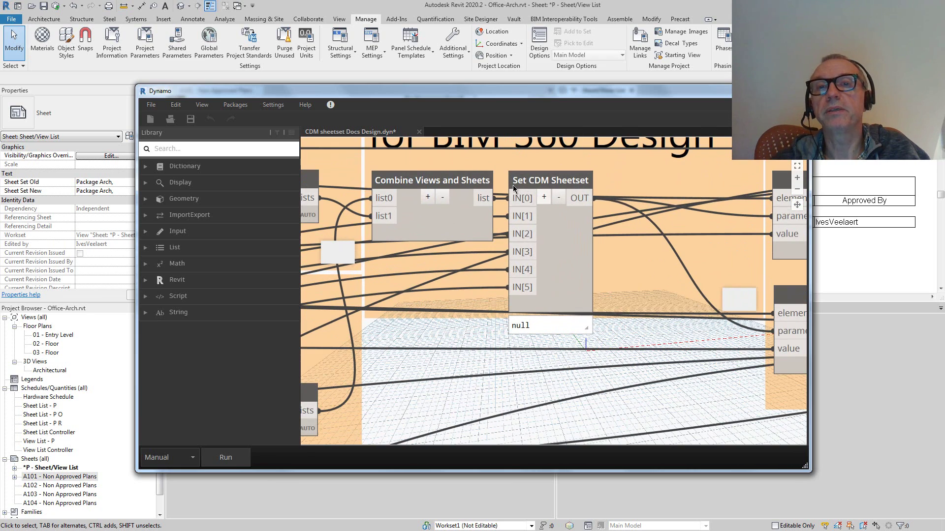
Inspect the Python code inside the Set CDM Sheetset node
left_click(569, 247)
double_click(568, 247)
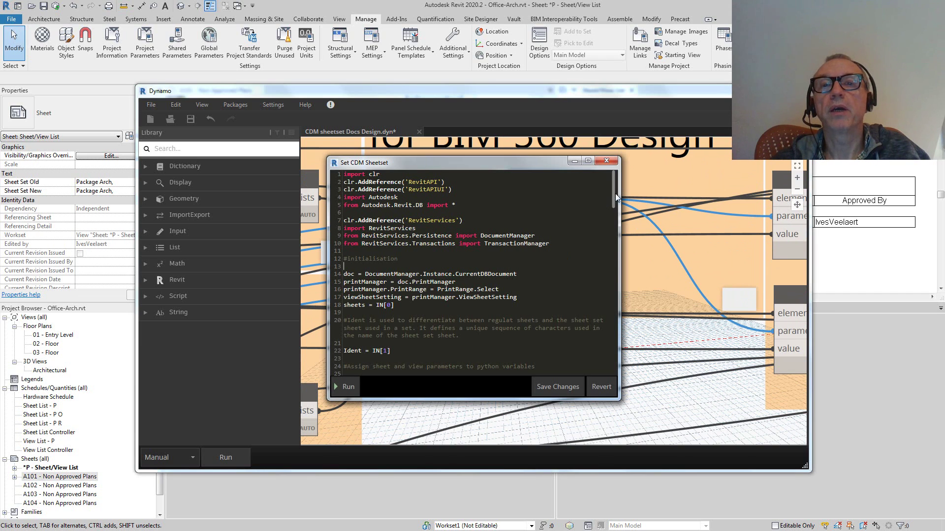
scroll(615, 193, "down", 6)
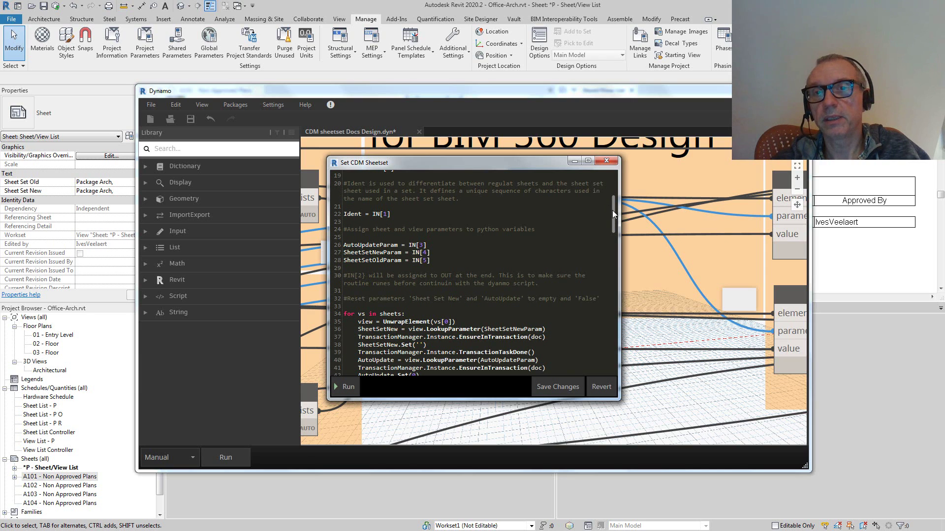
Close the code editor and exit Dynamo without saving the graph
left_click(606, 161)
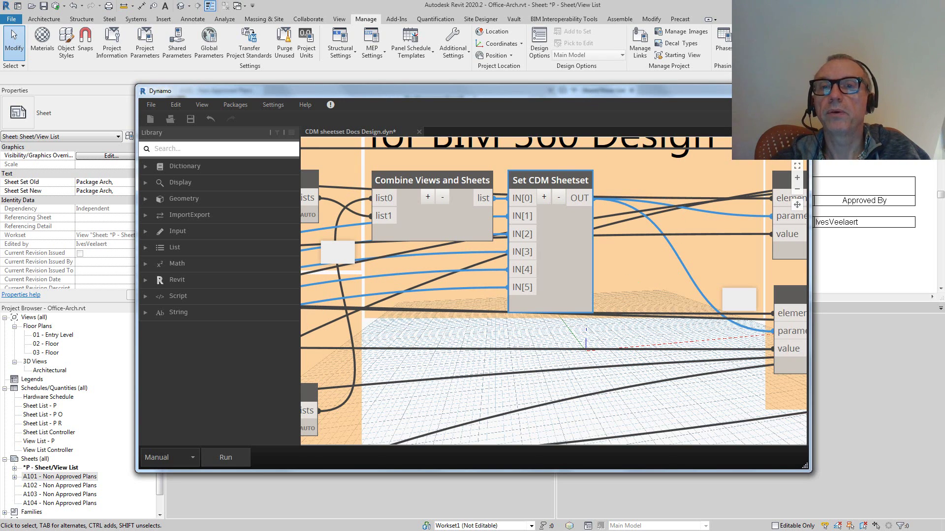
key("alt+F4")
left_click(506, 310)
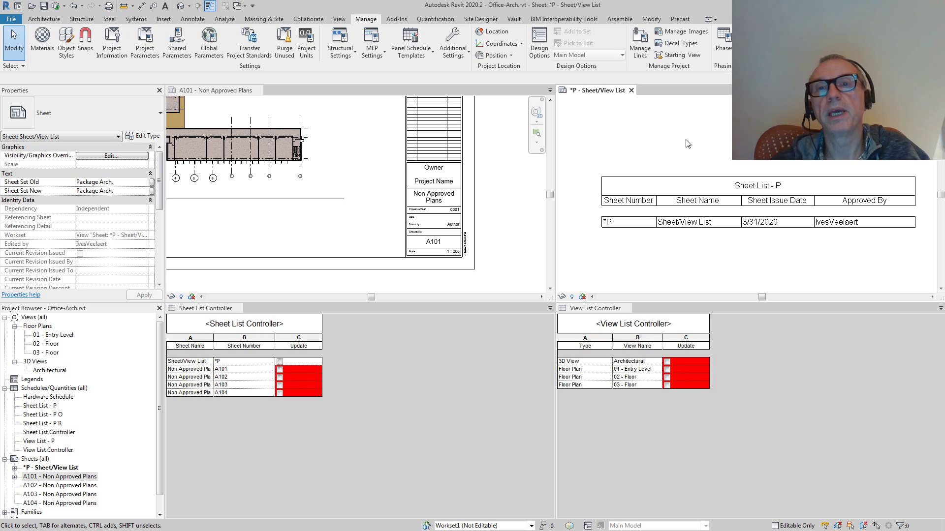
Make sheet A101 active and zoom in and out over its 01 - Entry Level plan
left_click(368, 171)
scroll(407, 197, "down", 5)
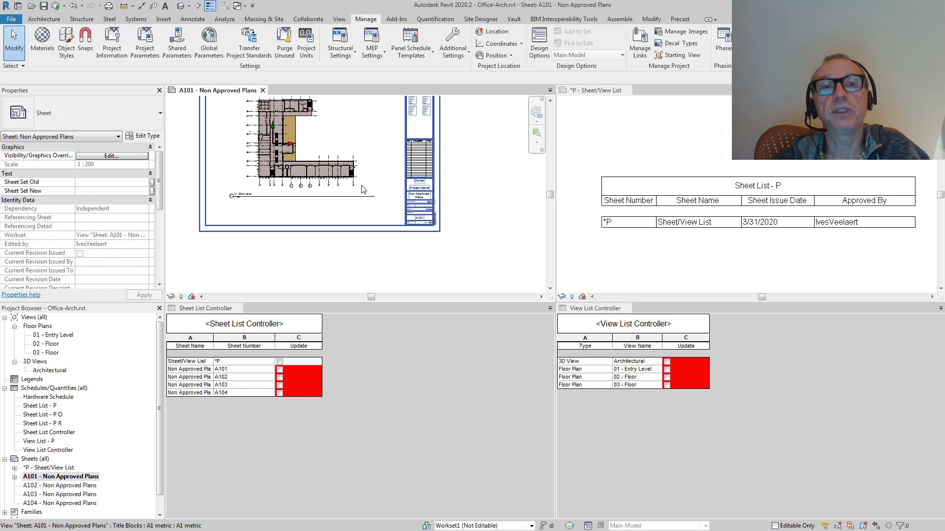
scroll(337, 191, "up", 2)
scroll(338, 185, "up", 5)
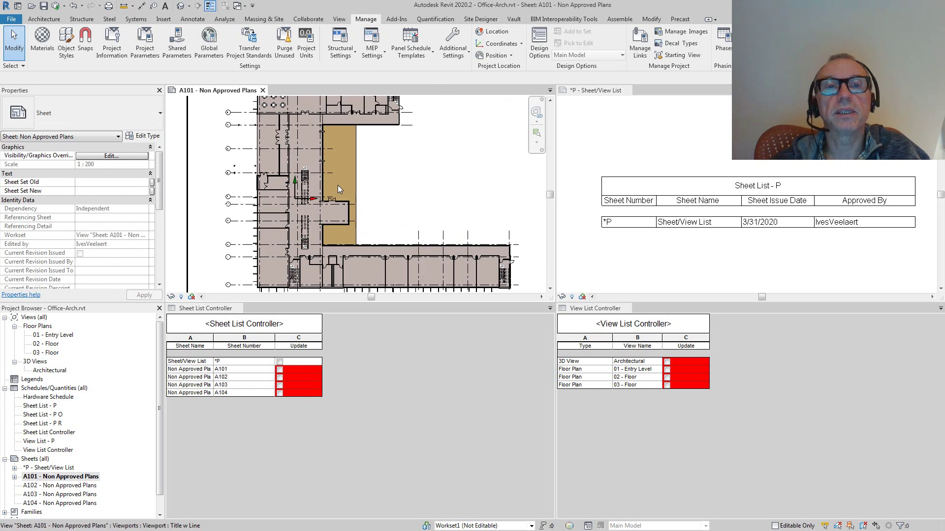
scroll(337, 185, "down", 5)
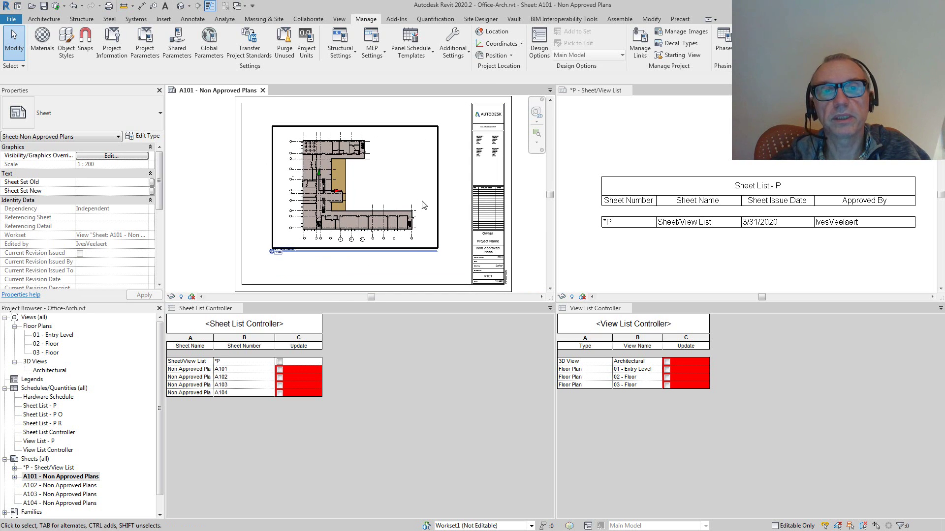
scroll(346, 227, "up", 5)
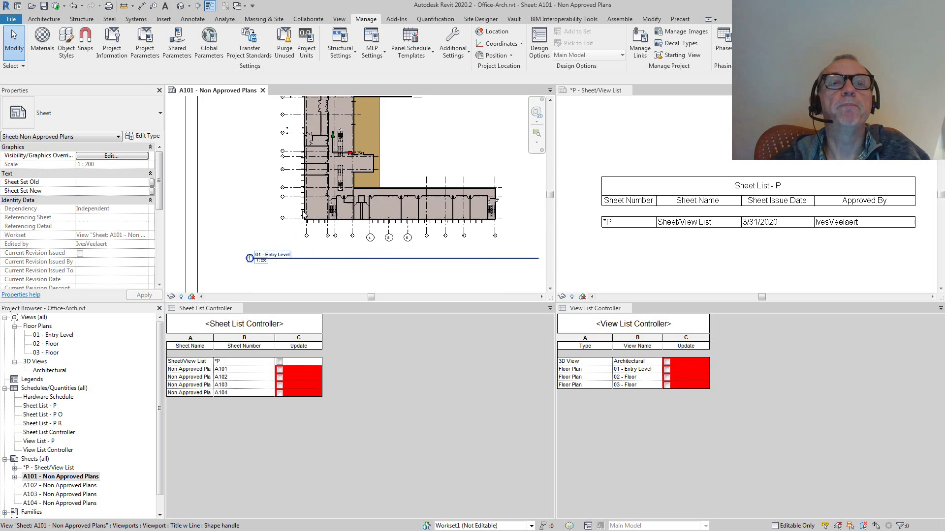
scroll(358, 181, "up", 2)
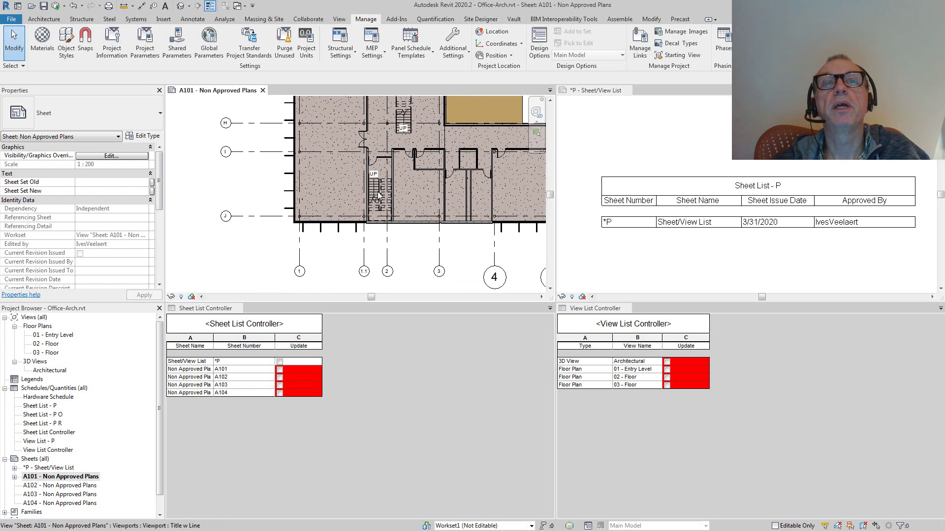
In Publish Settings, list all model views and sheets, then tick 3D View: Architectural and Sheet A101
left_click(308, 18)
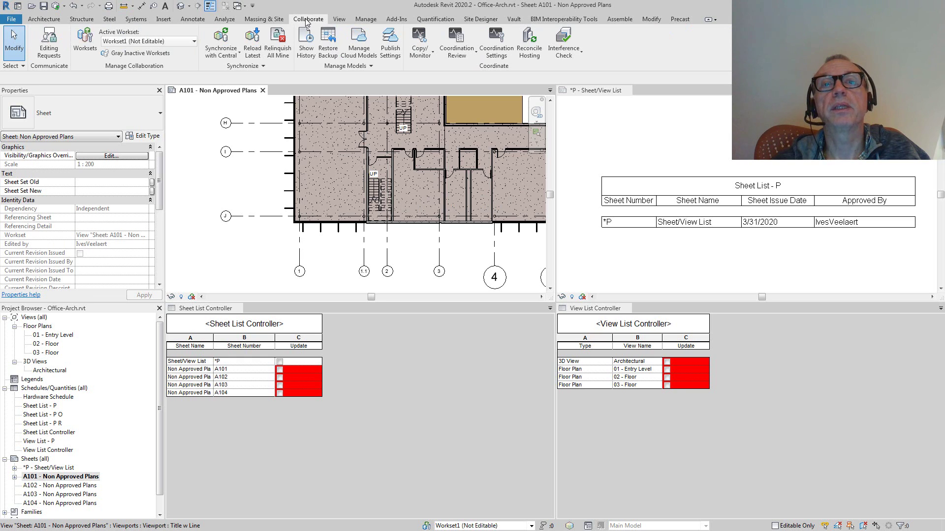
left_click(396, 43)
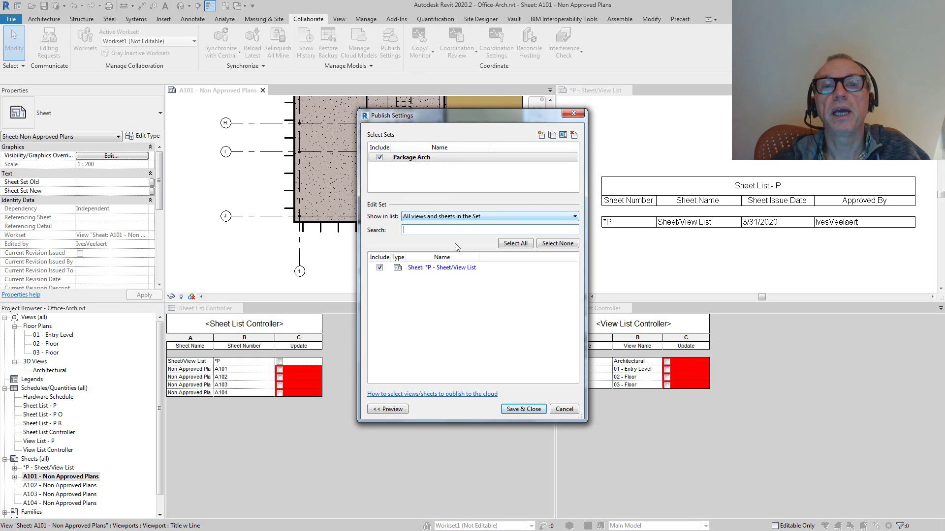
left_click(460, 217)
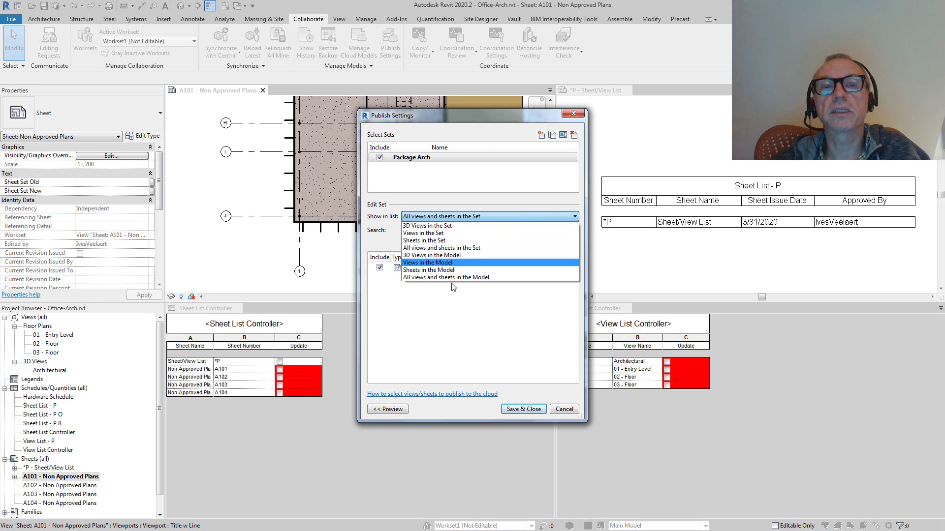
left_click(453, 288)
left_click(447, 216)
left_click(446, 277)
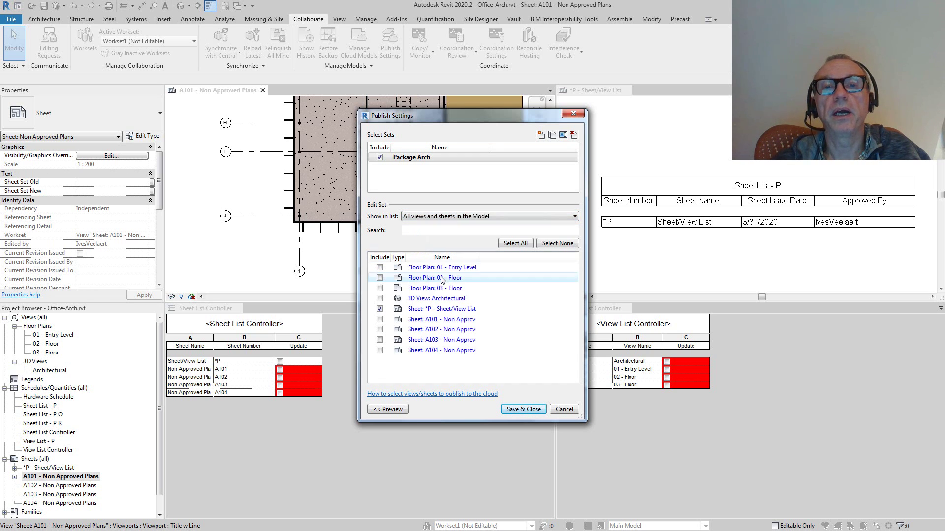
left_click(381, 299)
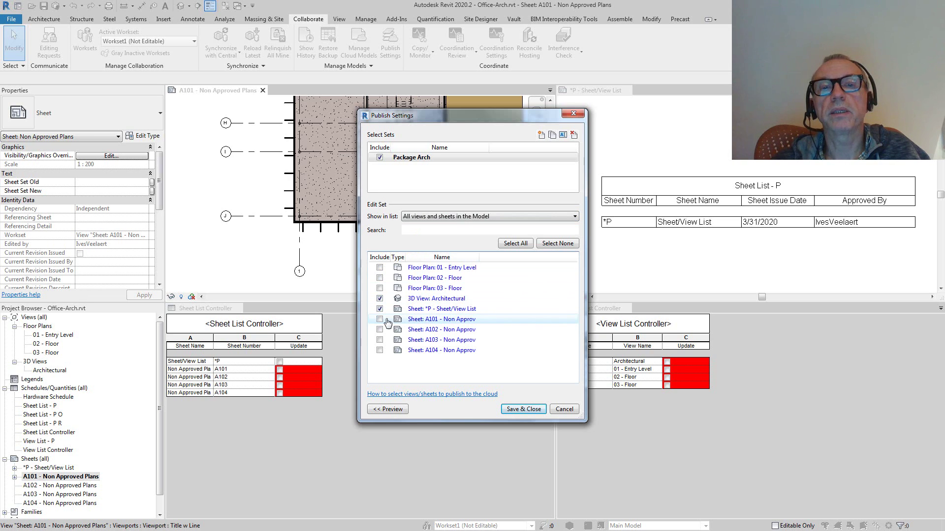
left_click(379, 320)
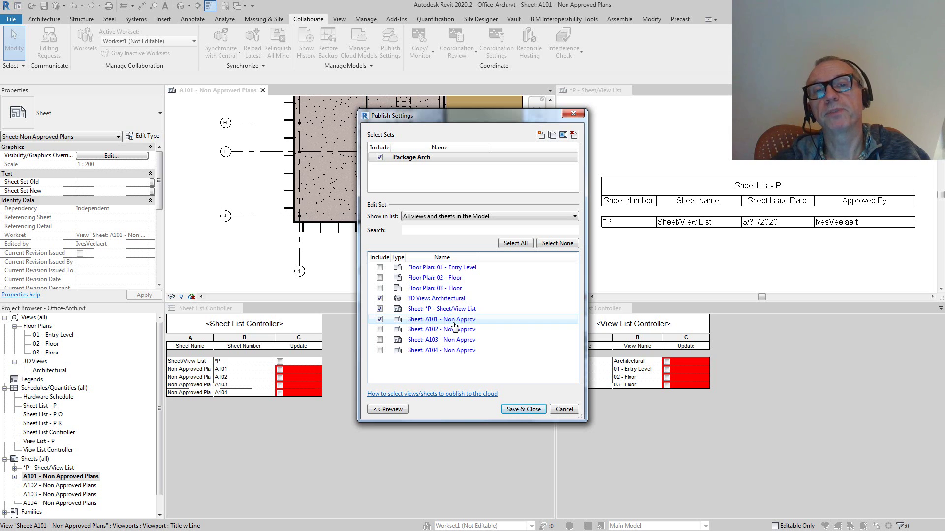
Save the publish set, open Dynamo Player near screen centre, and zoom on A101's title block
left_click(523, 409)
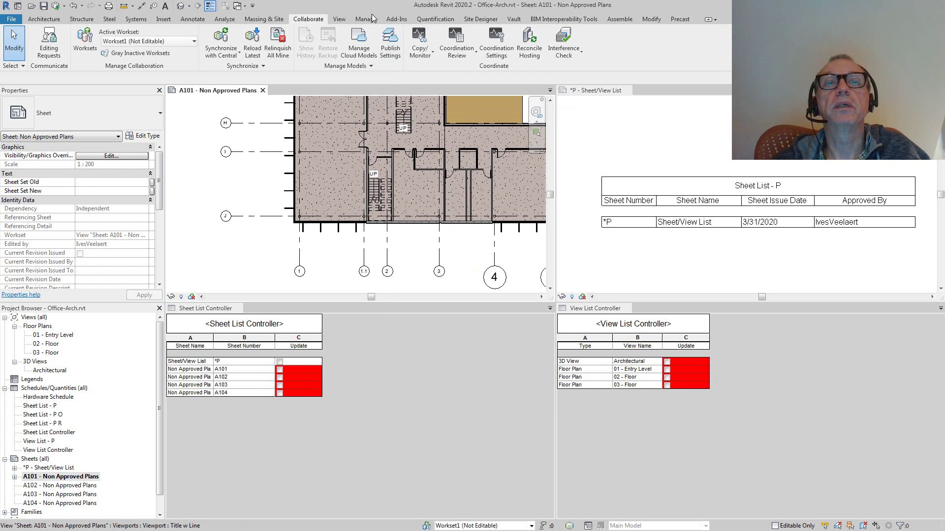
left_click(366, 19)
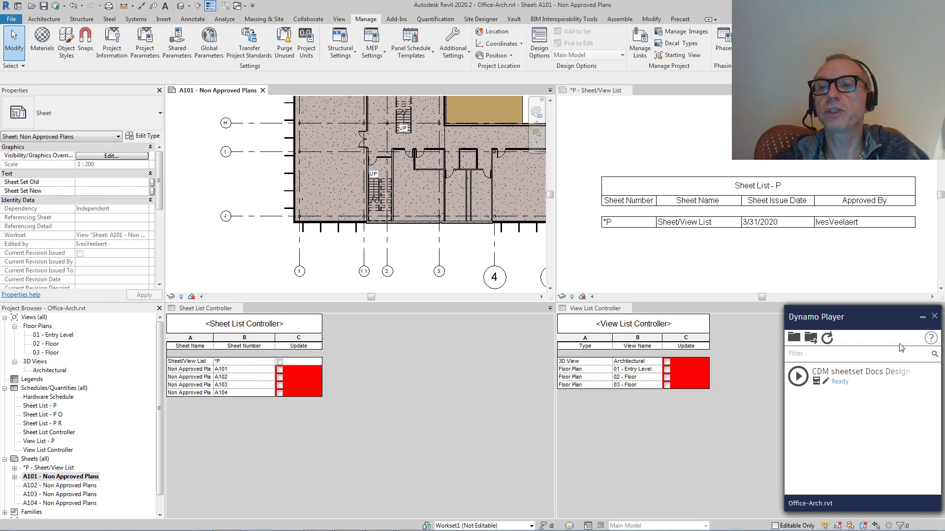
left_click_drag(873, 316, 790, 272)
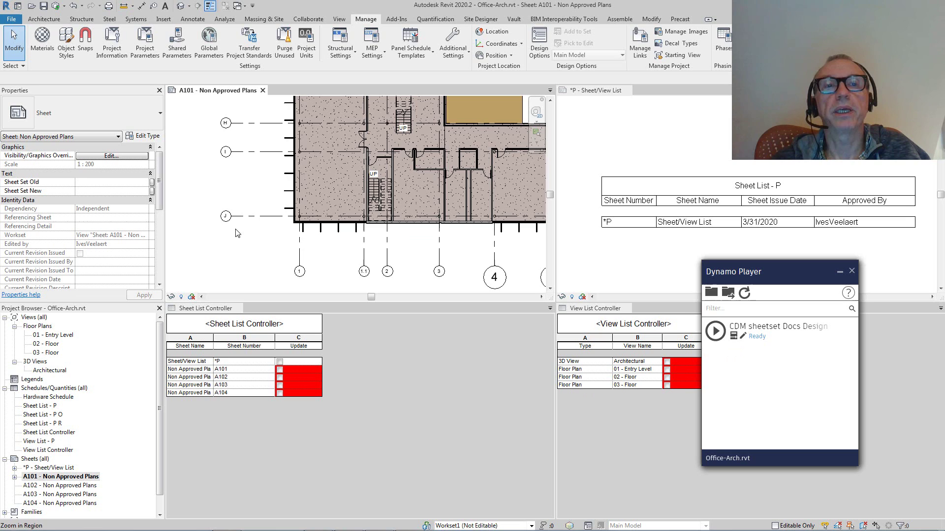
scroll(238, 206, "down", 3)
scroll(270, 193, "down", 3)
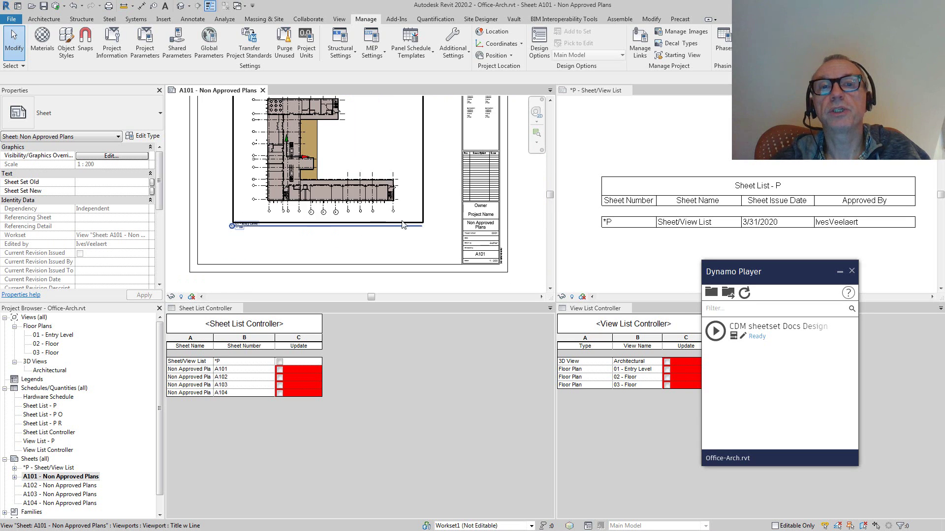
scroll(426, 251, "up", 7)
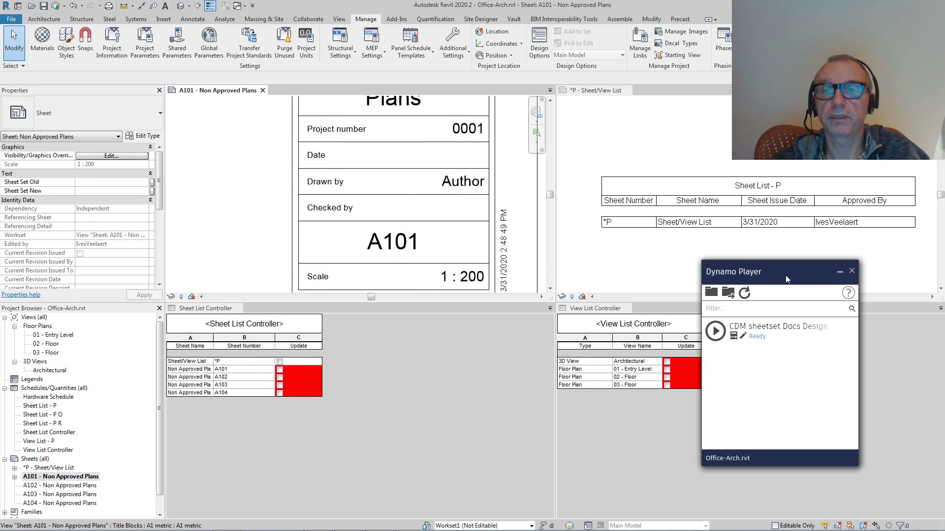
Play the CDM sheetset Docs Design script, then view the *P sheet list with the Player moved aside
left_click(716, 332)
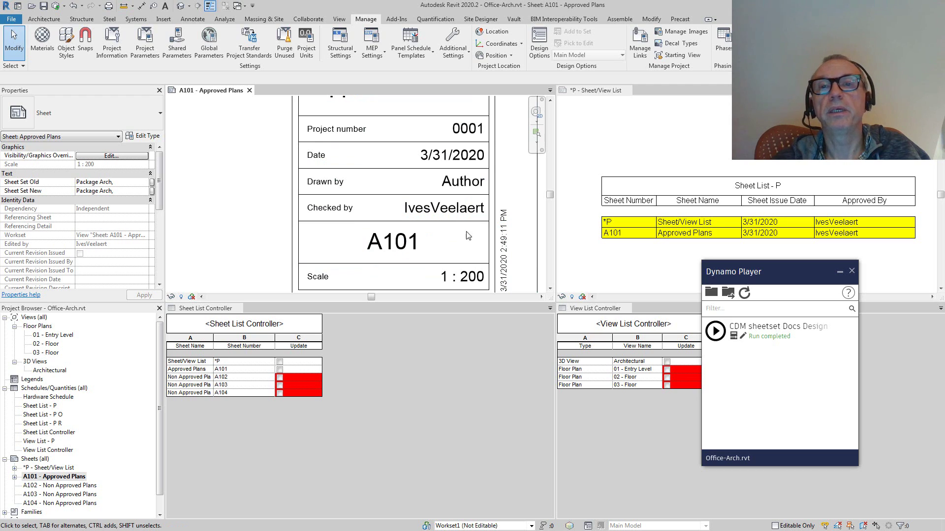
left_click(640, 130)
left_click_drag(780, 271, 836, 274)
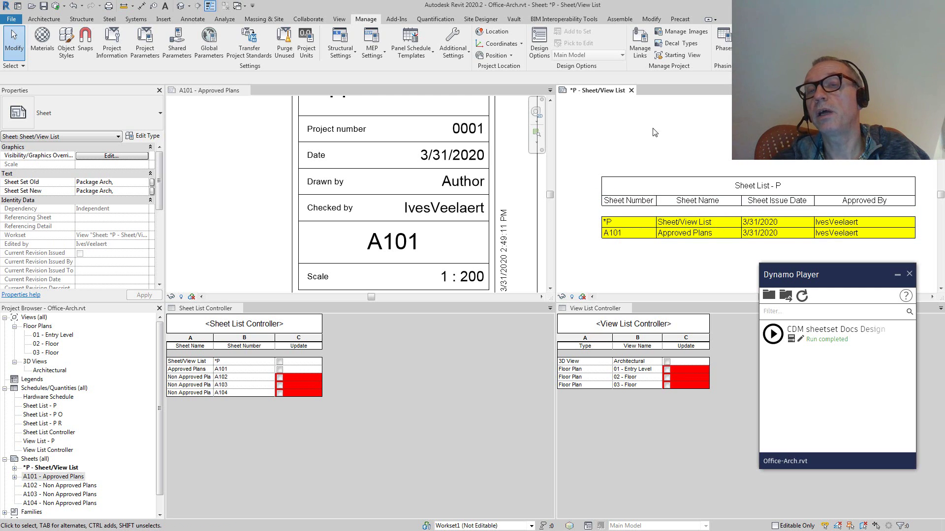
scroll(625, 137, "down", 2)
scroll(631, 261, "up", 2)
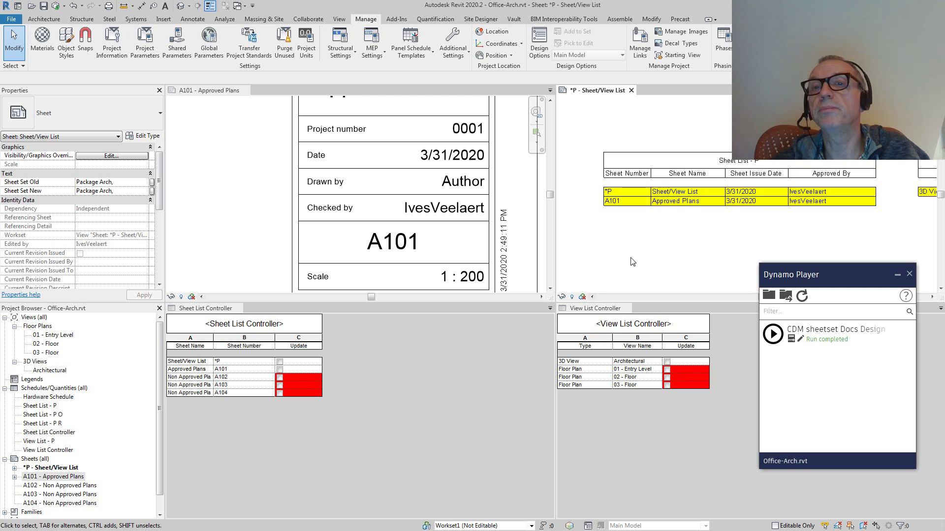
scroll(640, 199, "down", 3)
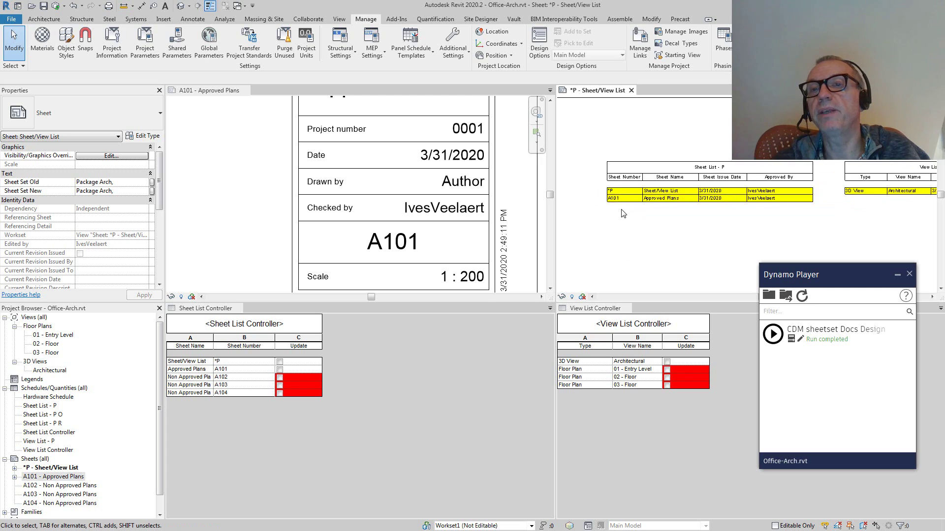
scroll(817, 203, "up", 2)
scroll(817, 202, "up", 2)
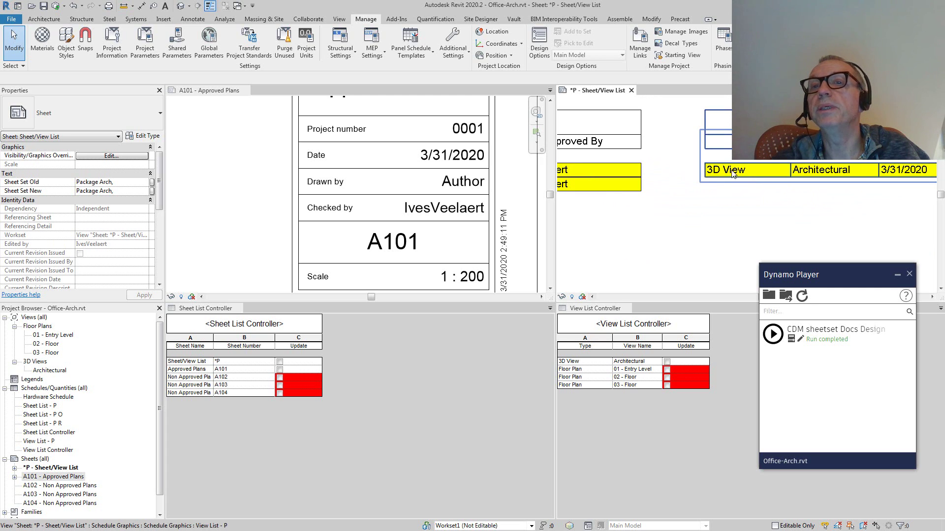
scroll(798, 192, "down", 2)
scroll(589, 187, "up", 2)
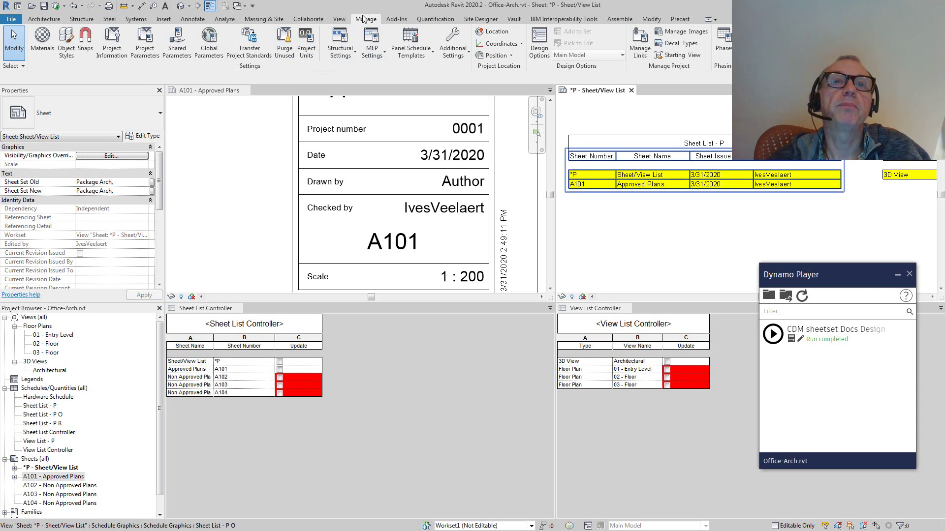
Tick sheet A102 in the Package Arch publish settings, save, and rerun CDM sheetset Docs Design
left_click(308, 18)
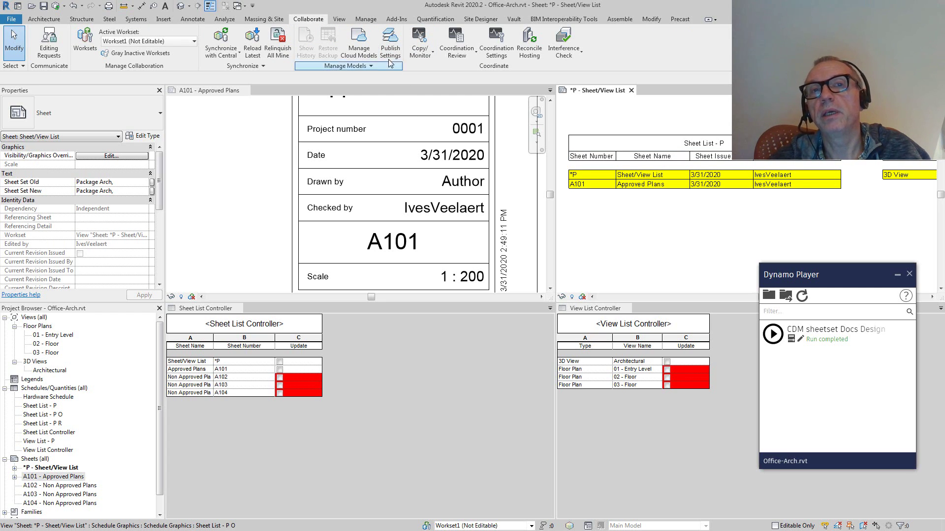
left_click(392, 46)
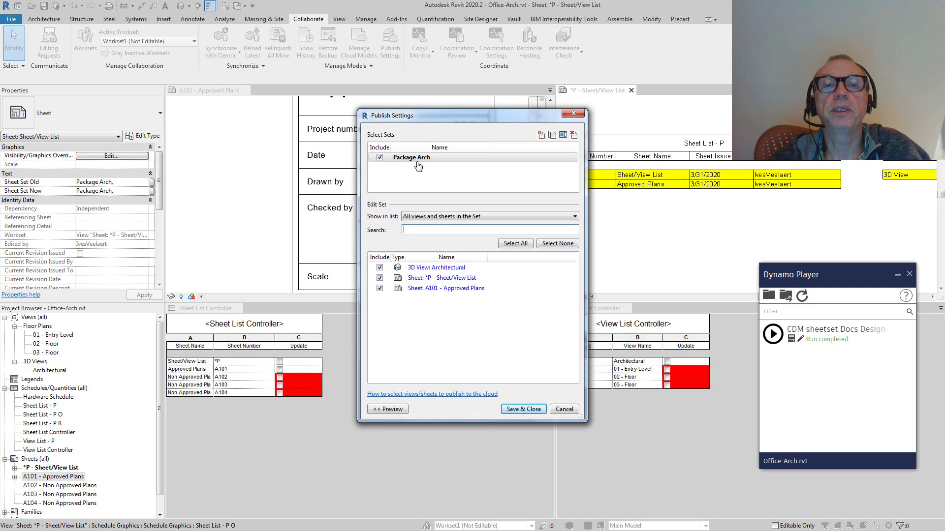
left_click(435, 218)
left_click(447, 279)
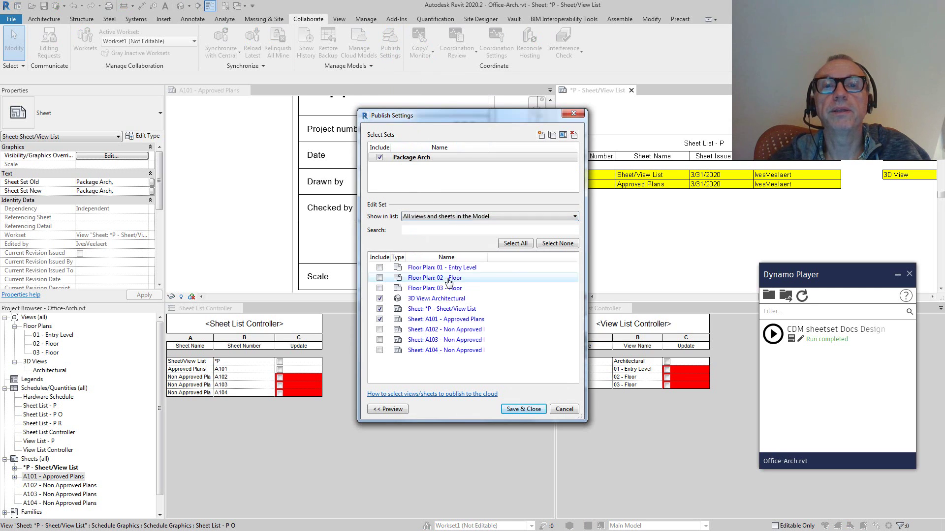
left_click(380, 329)
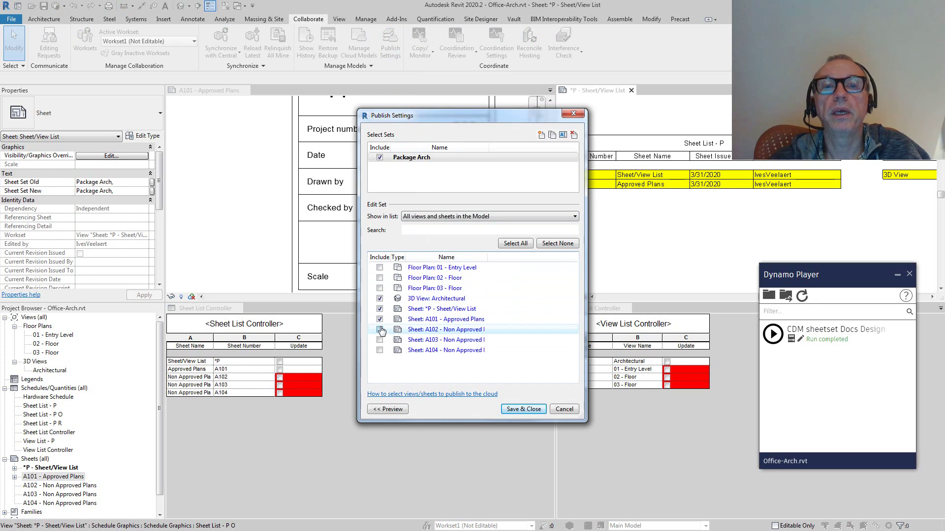
left_click(524, 409)
left_click(774, 335)
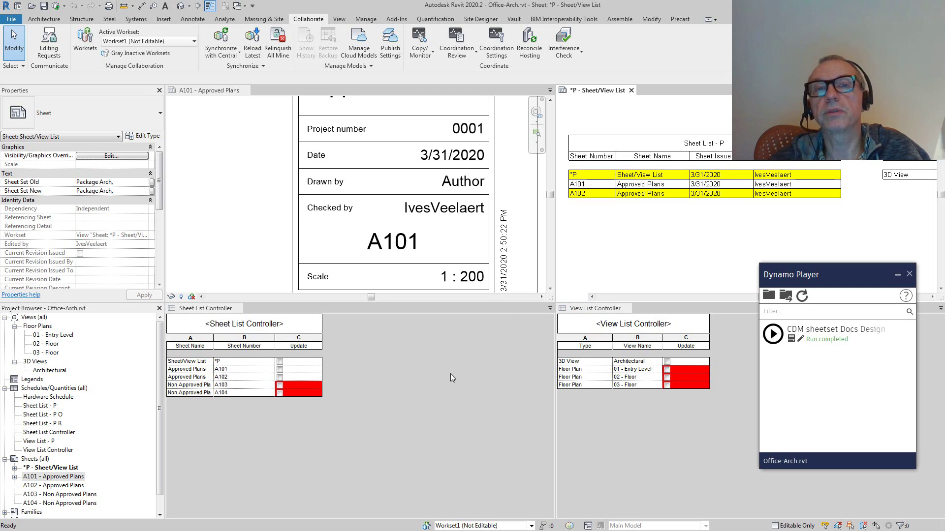
Tick Update for sheet A101 in the Sheet List Controller and rerun the CDM sheetset script
key("ctrl+Tab")
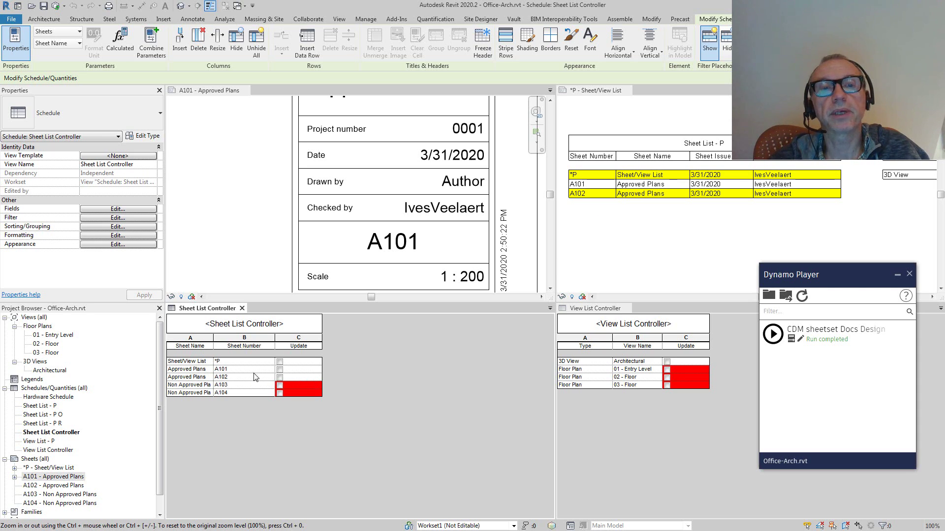
left_click(280, 370)
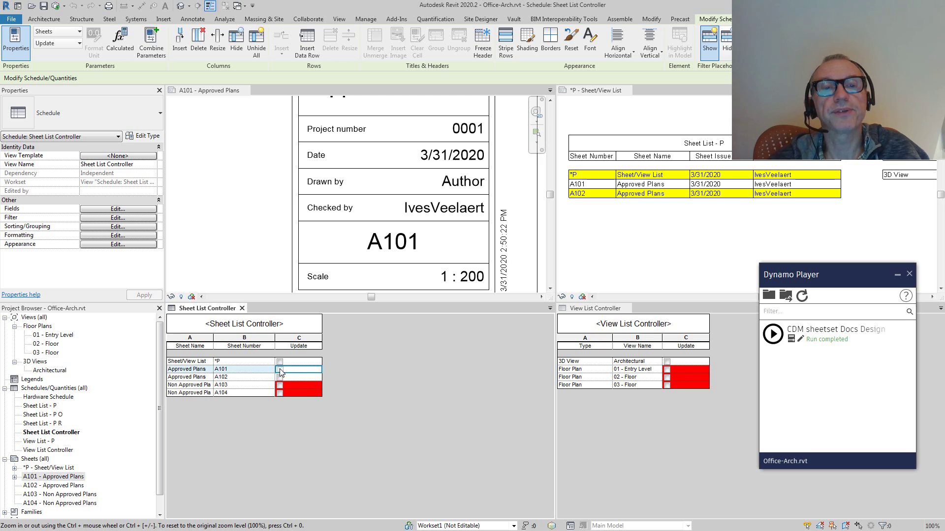
left_click(773, 335)
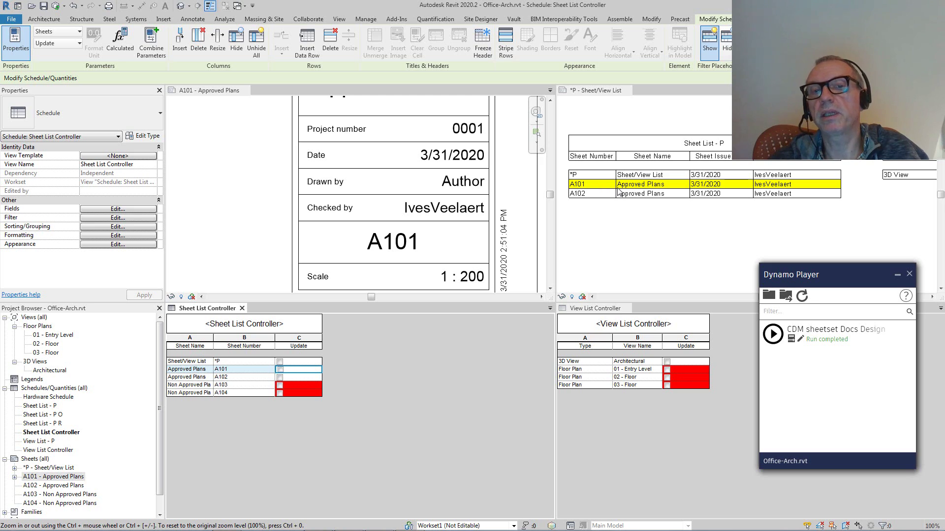
left_click(634, 222)
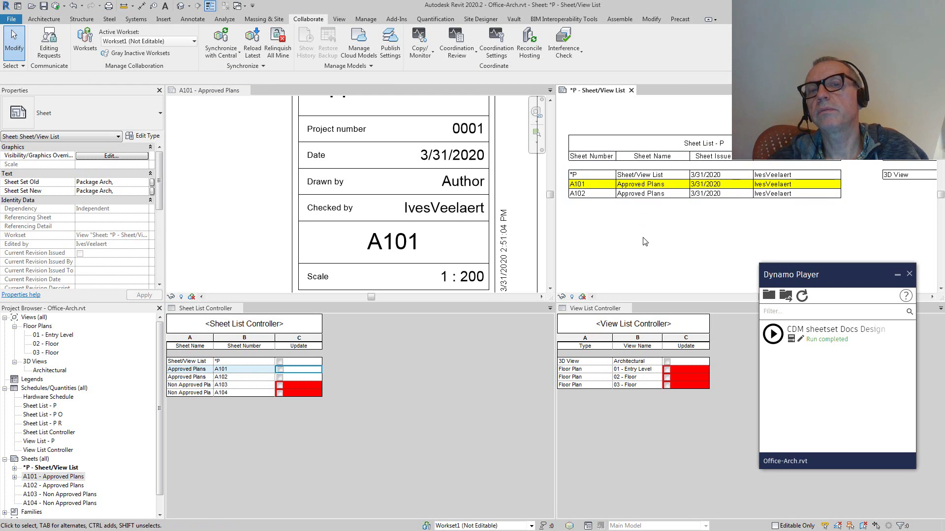
Untick sheet A101 in the Package Arch publish set, save it, and rerun the CDM sheetset script
scroll(642, 241, "down", 2)
scroll(613, 203, "up", 3)
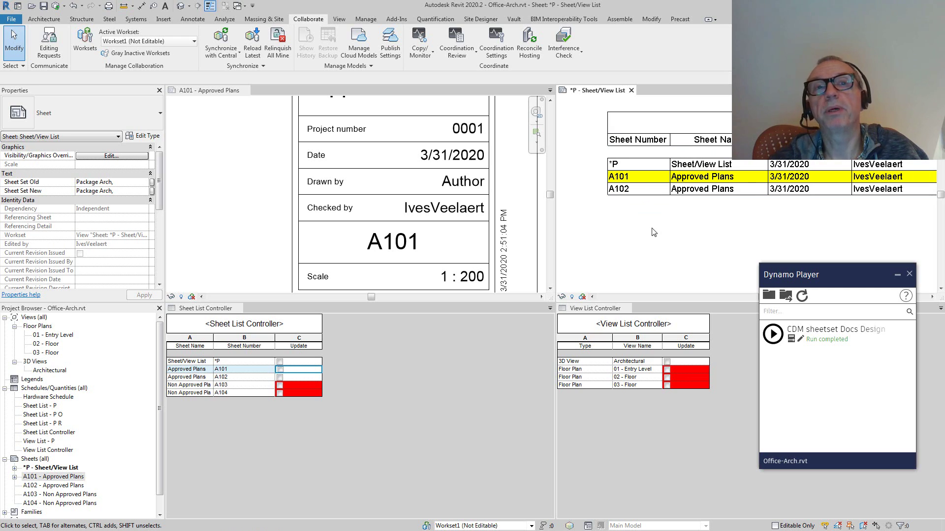
left_click(390, 46)
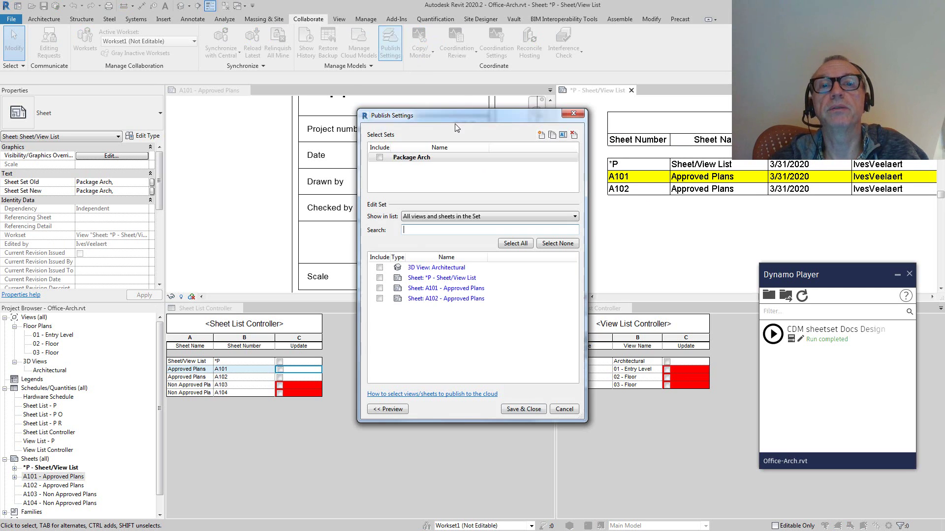
left_click(379, 289)
left_click(521, 409)
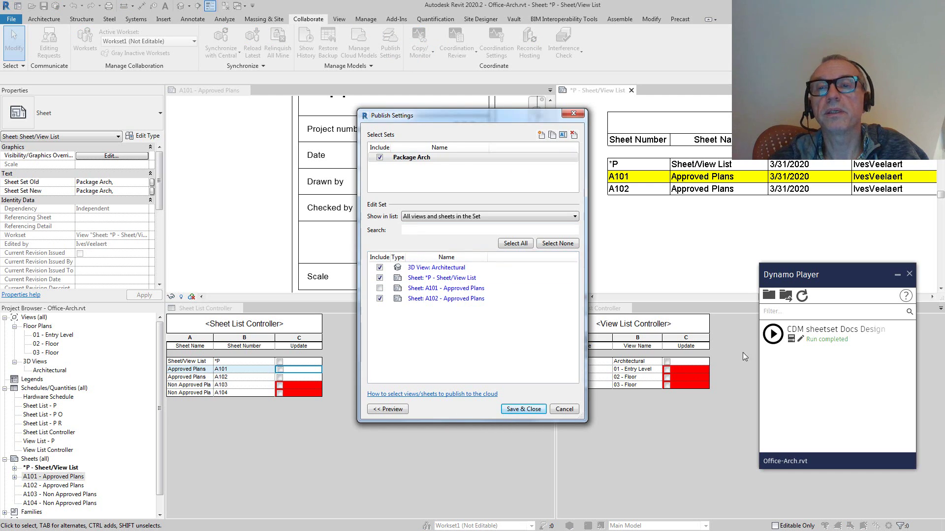
left_click(772, 334)
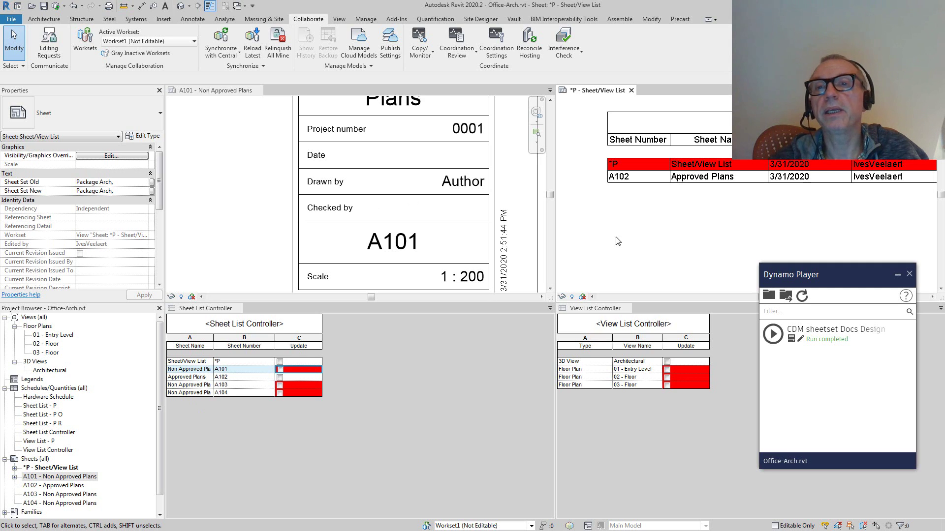
scroll(658, 233, "down", 3)
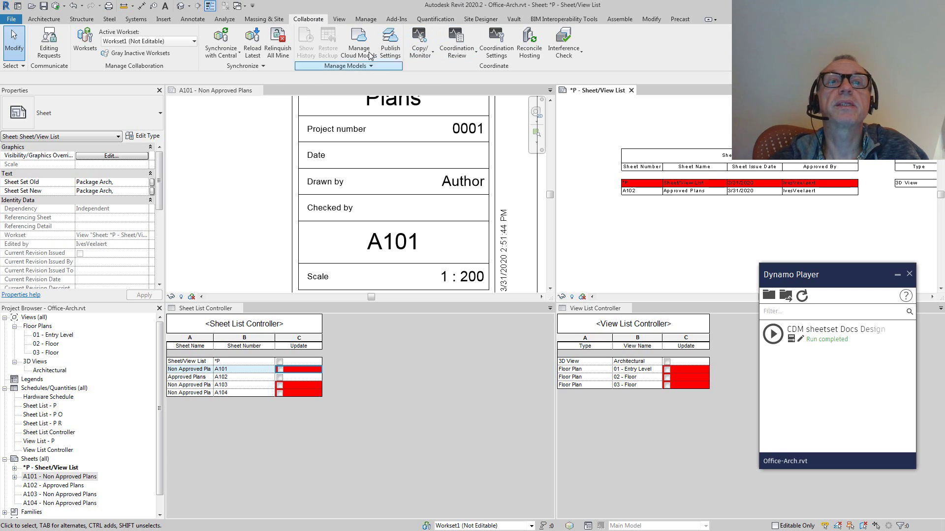
List all model views and sheets in Publish Settings, include A101, exclude A102, and save
left_click(392, 45)
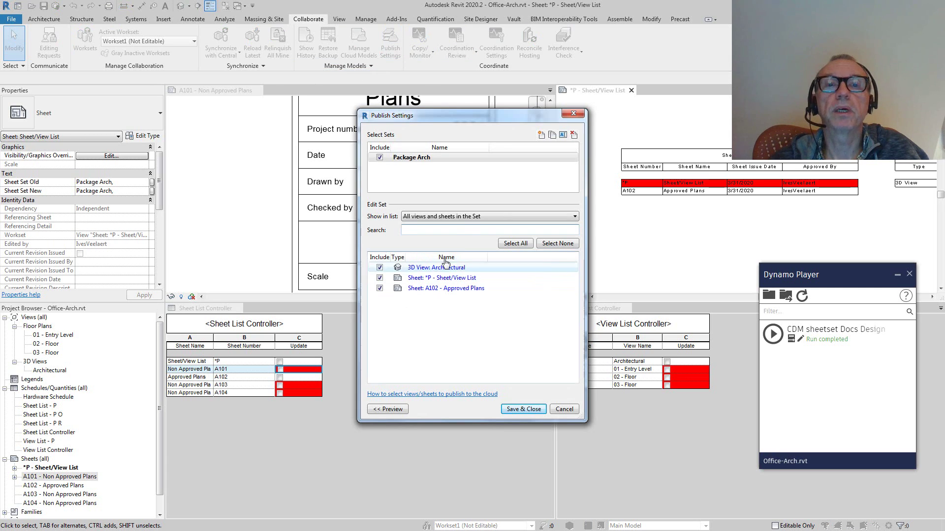
left_click(468, 217)
left_click(461, 282)
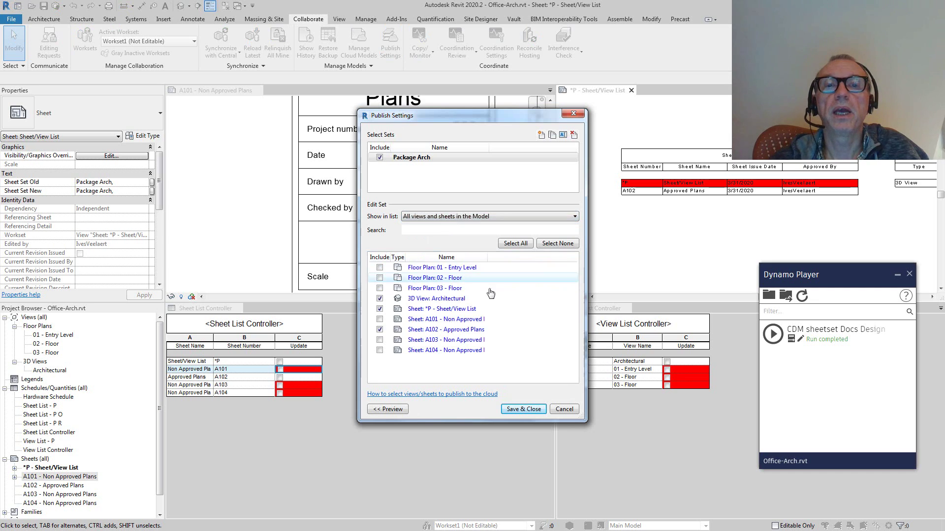
left_click(380, 319)
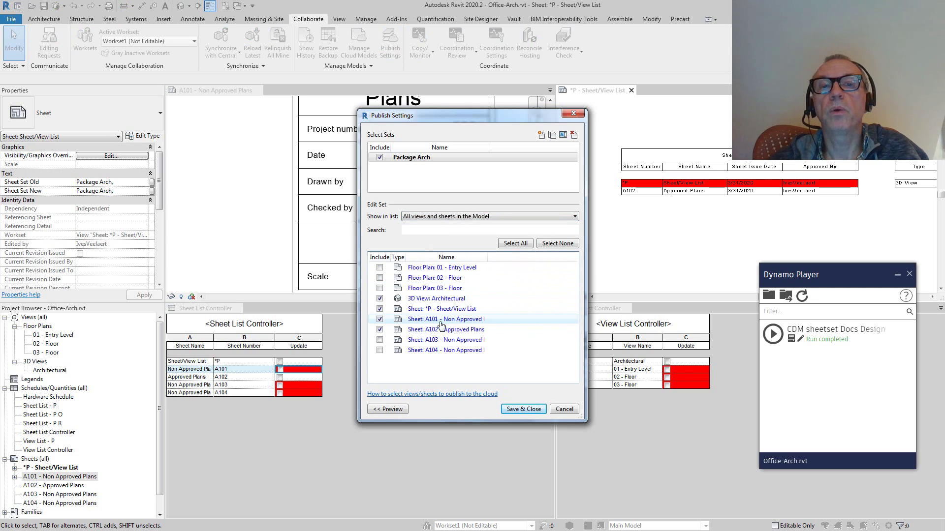
left_click(379, 329)
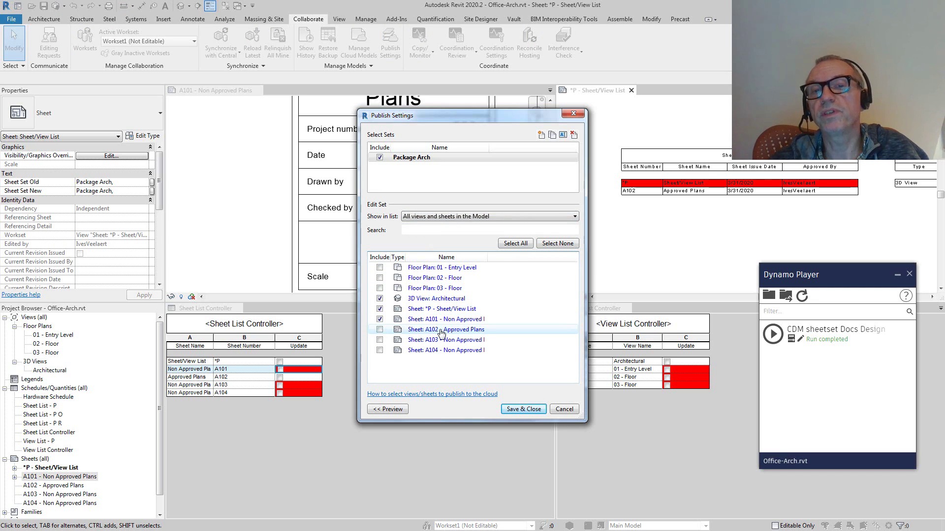
left_click(523, 408)
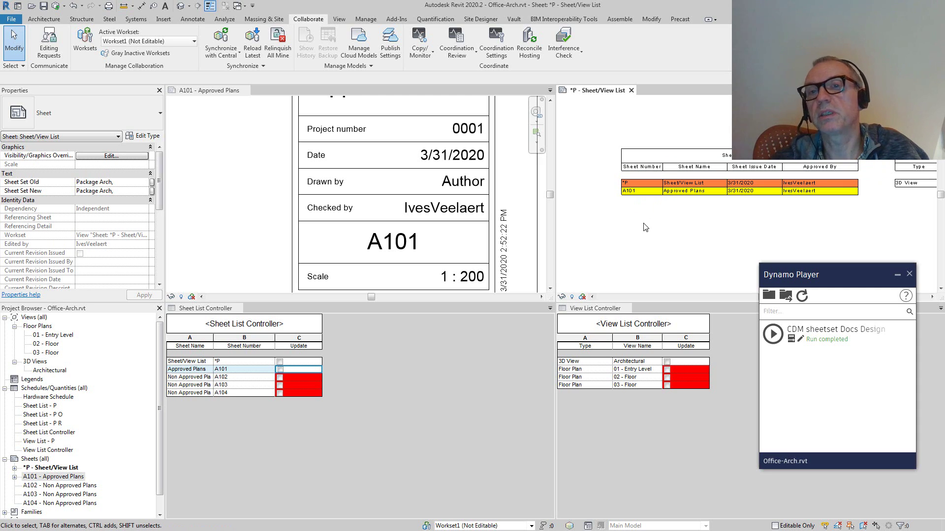
scroll(646, 228, "up", 3)
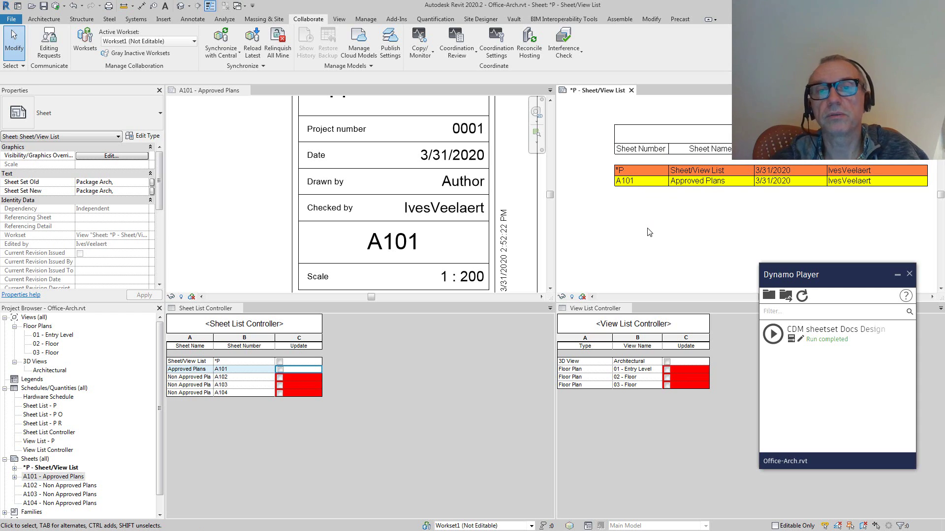
scroll(650, 232, "down", 2)
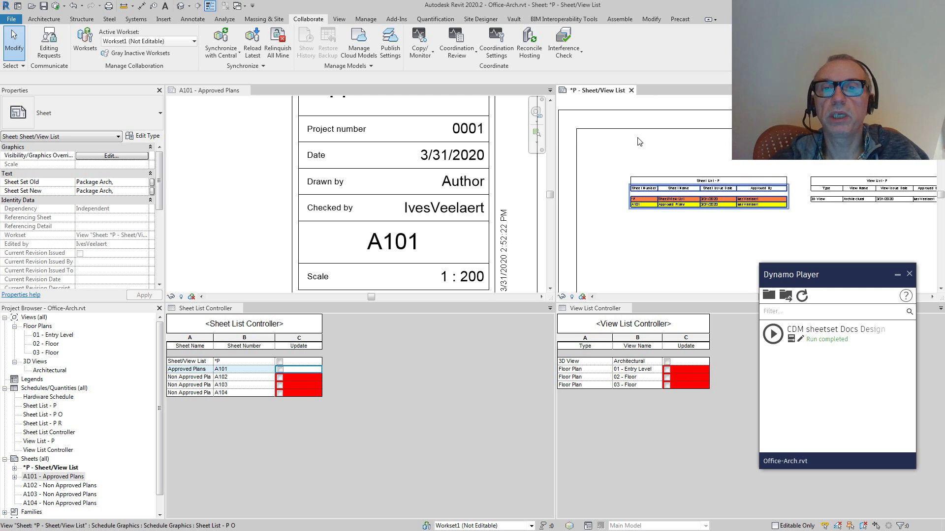
scroll(657, 197, "down", 3)
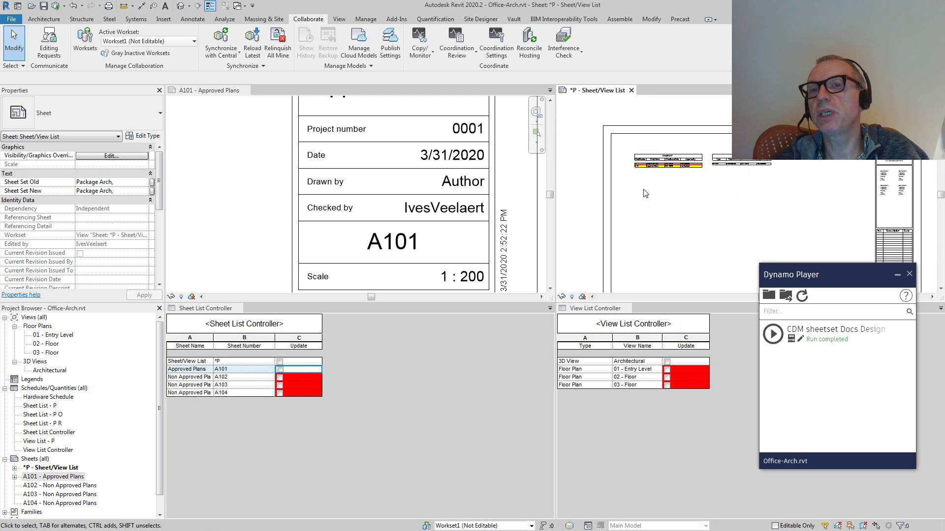
scroll(679, 158, "up", 5)
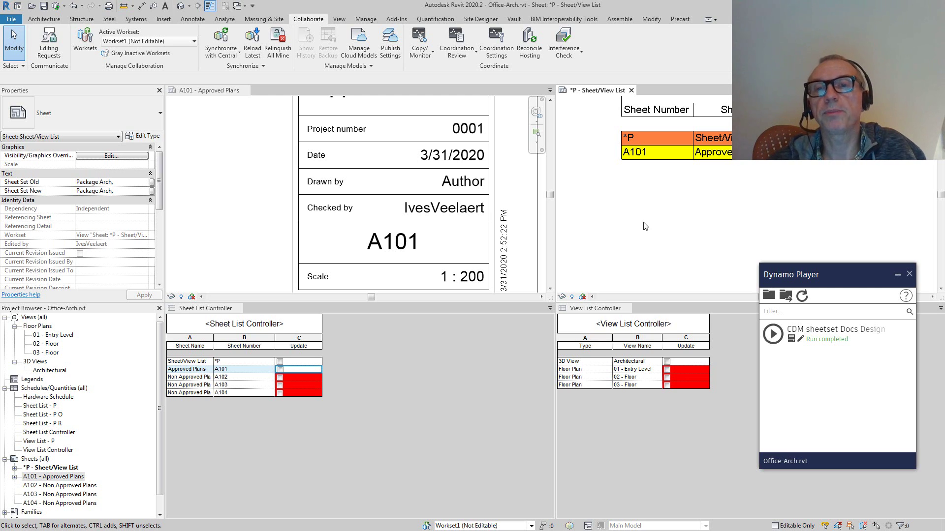
scroll(642, 231, "down", 4)
middle_click_drag(669, 242, 649, 244)
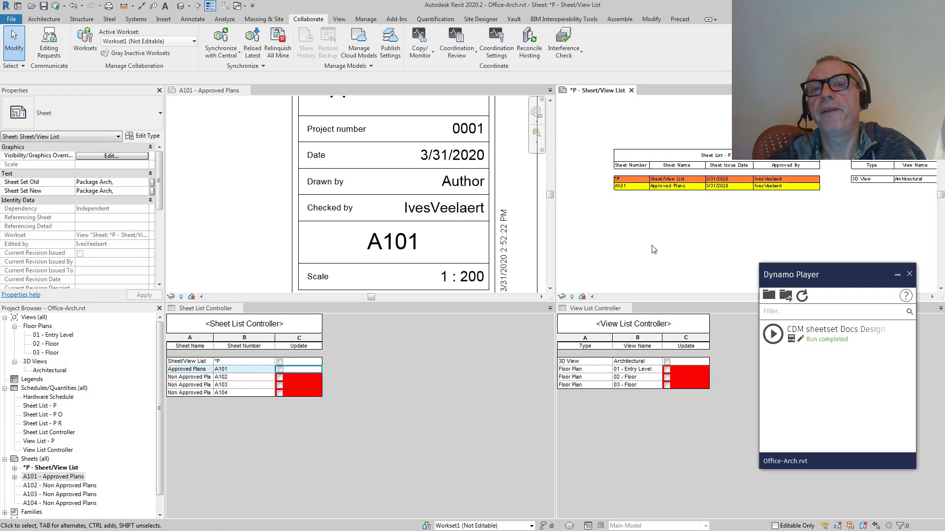
scroll(627, 180, "up", 4)
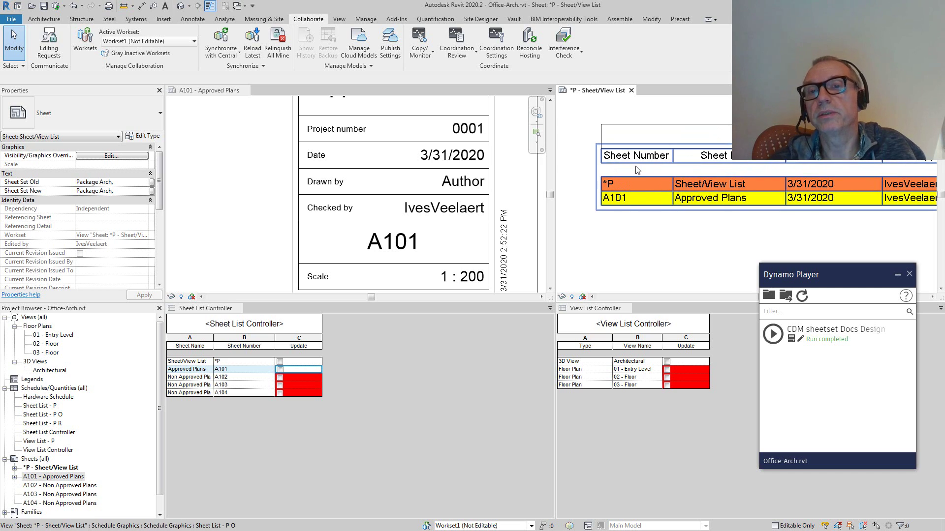
scroll(640, 179, "down", 4)
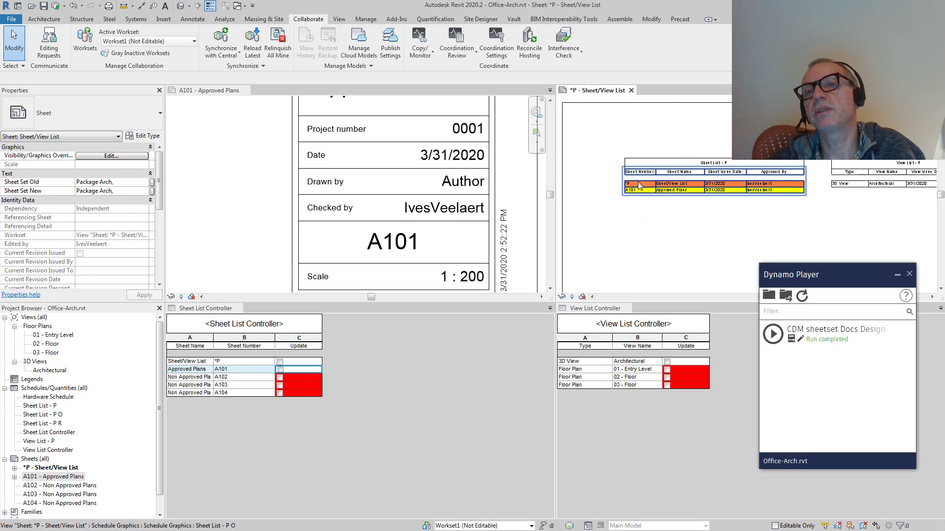